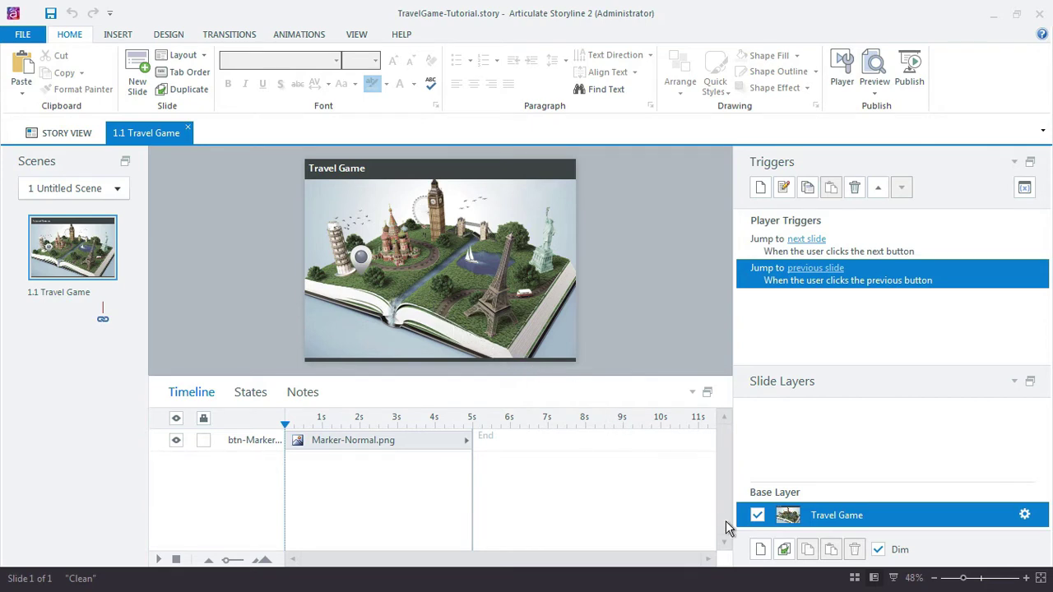
# Step: Add a new layer to the Travel Game slide and name it Q1
pyautogui.click(761, 551)
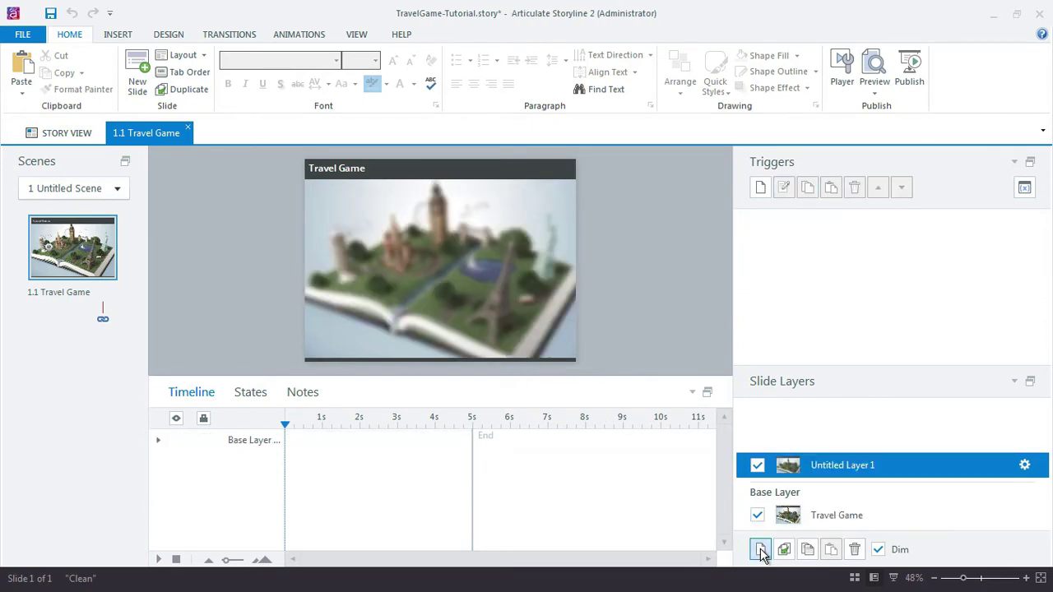
pyautogui.doubleClick(836, 465)
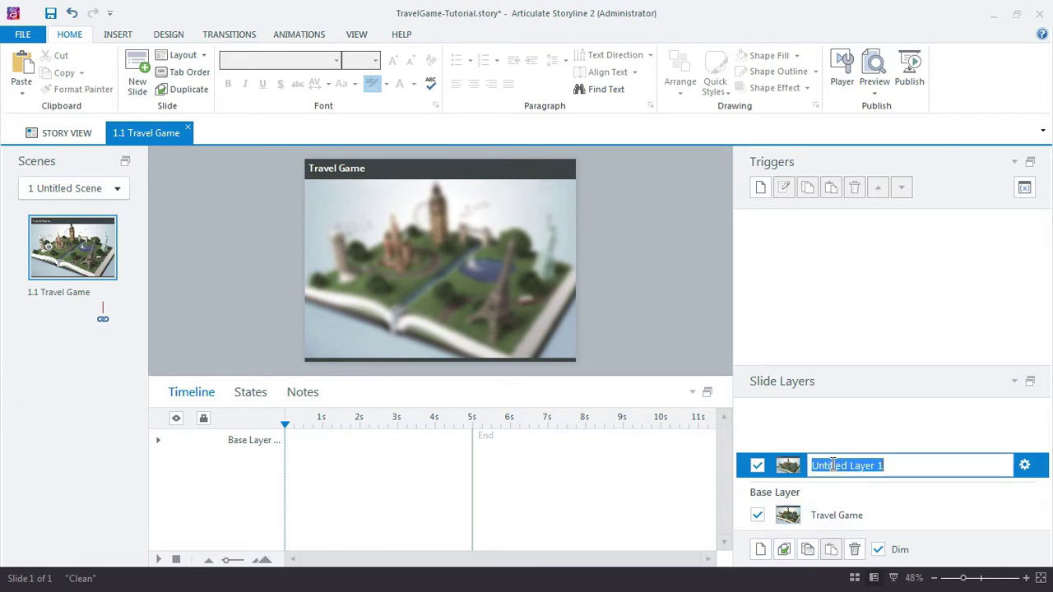
pyautogui.write('Q1')
pyautogui.press('Return')
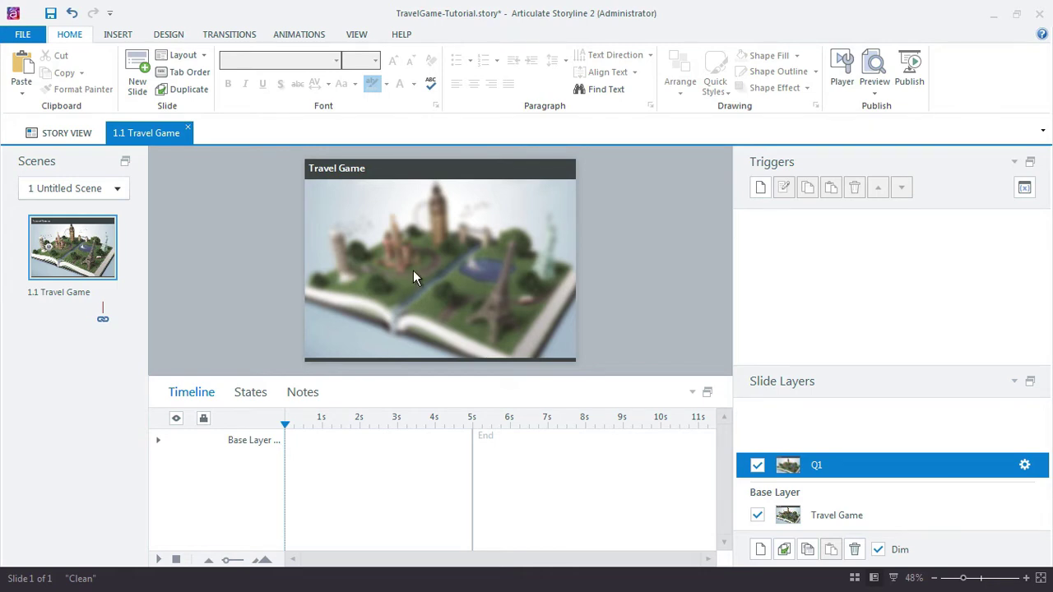
# Step: Examine the Question Slide layout and the green and red feedback layouts in the feedback master, and return to the slide
pyautogui.click(356, 36)
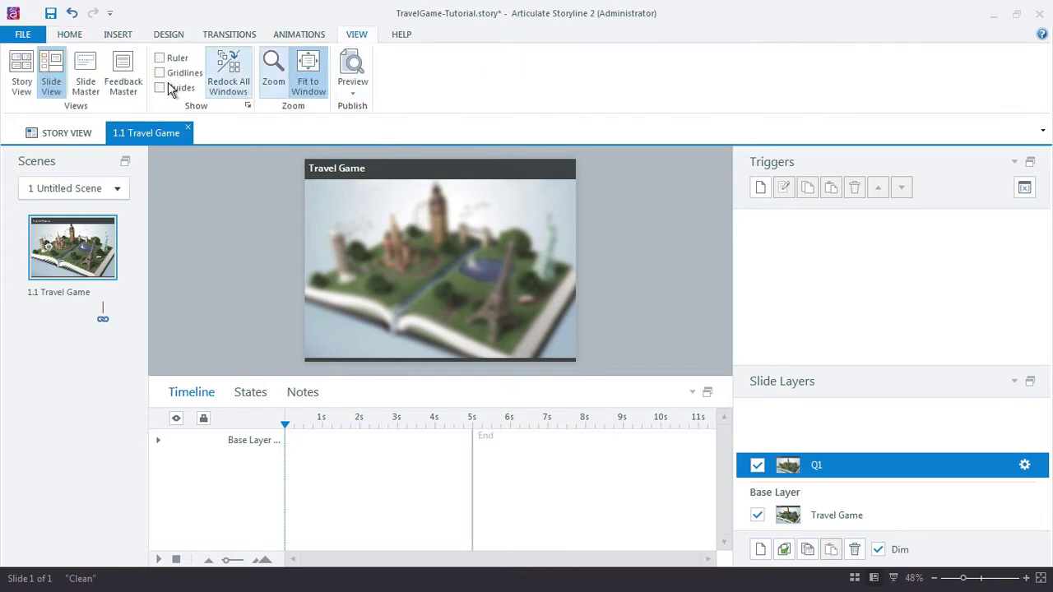
pyautogui.click(124, 84)
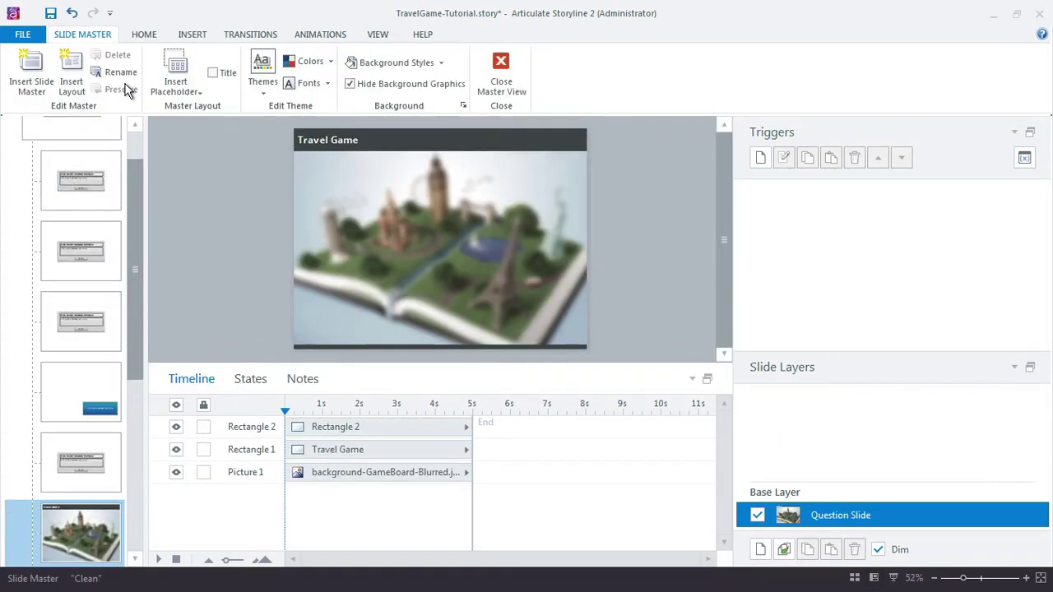
pyautogui.click(303, 219)
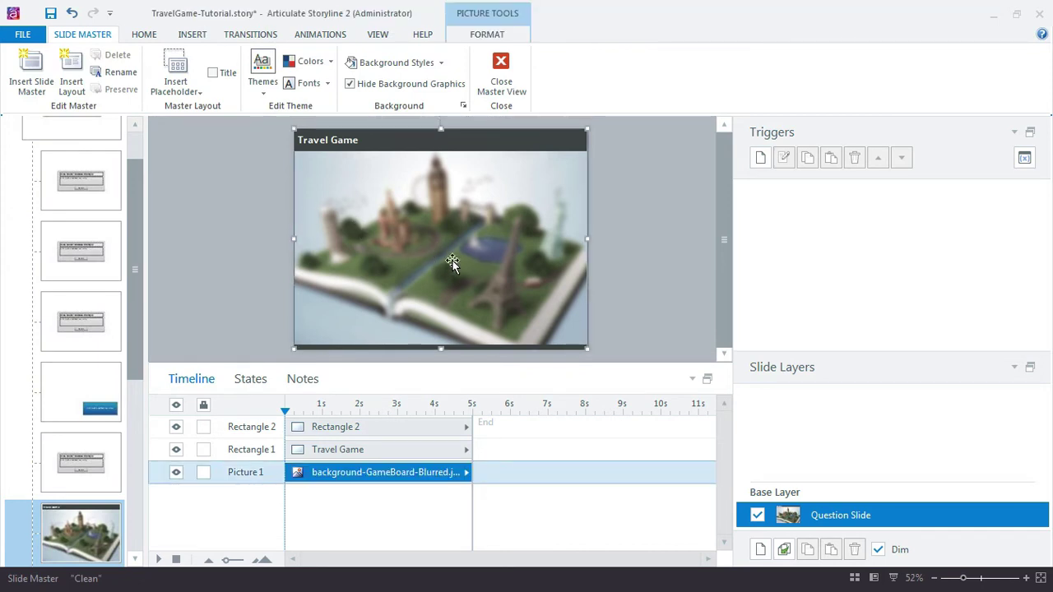
pyautogui.moveTo(137, 208); pyautogui.dragTo(145, 323)
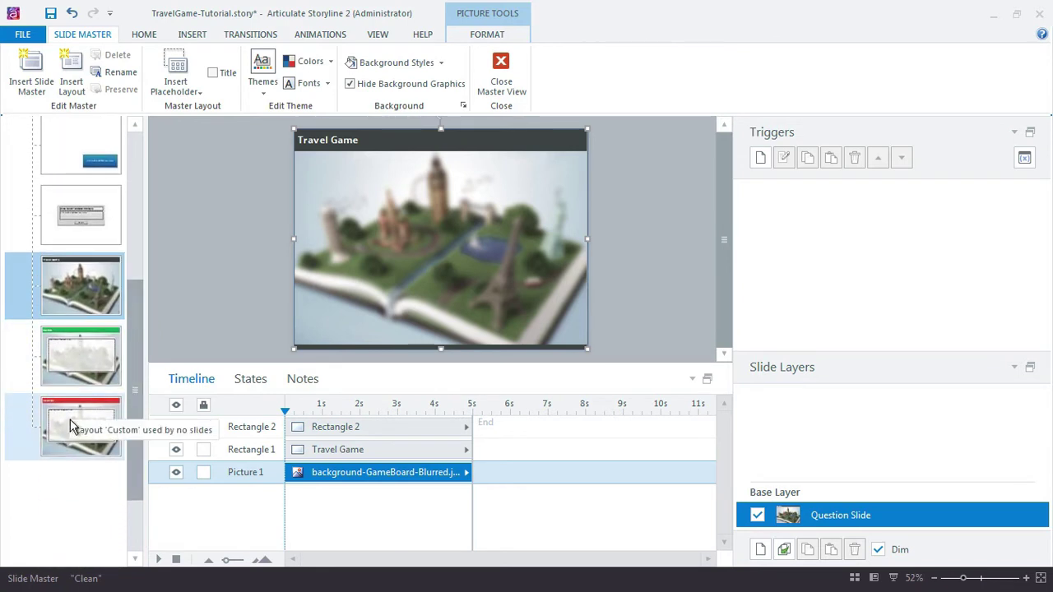
pyautogui.click(502, 72)
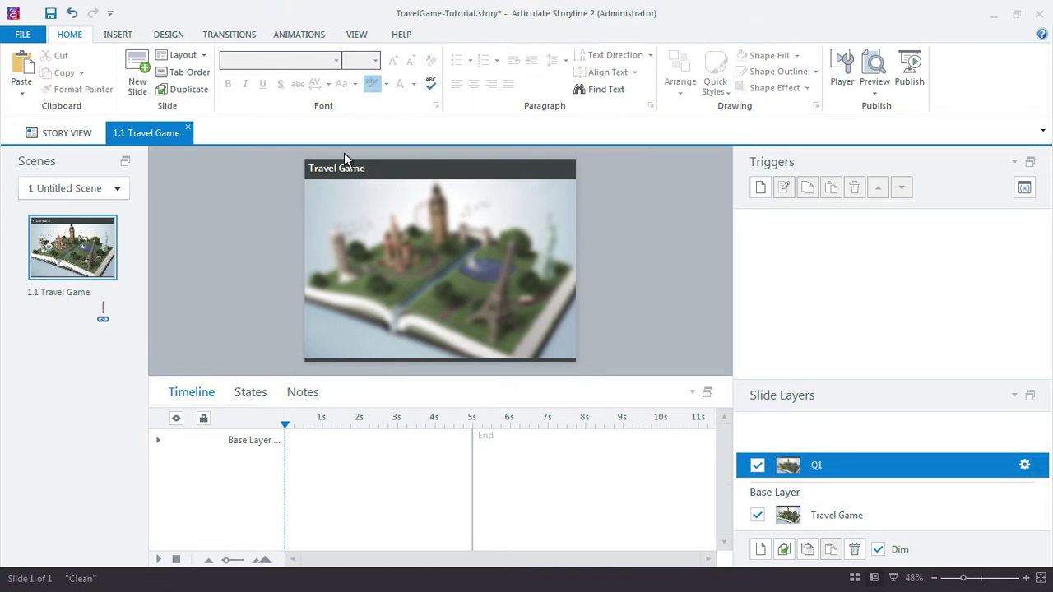
# Step: Draw a rounded rectangle about 312 px wide and 432 px high over the left part of the Q1 layer
pyautogui.click(118, 34)
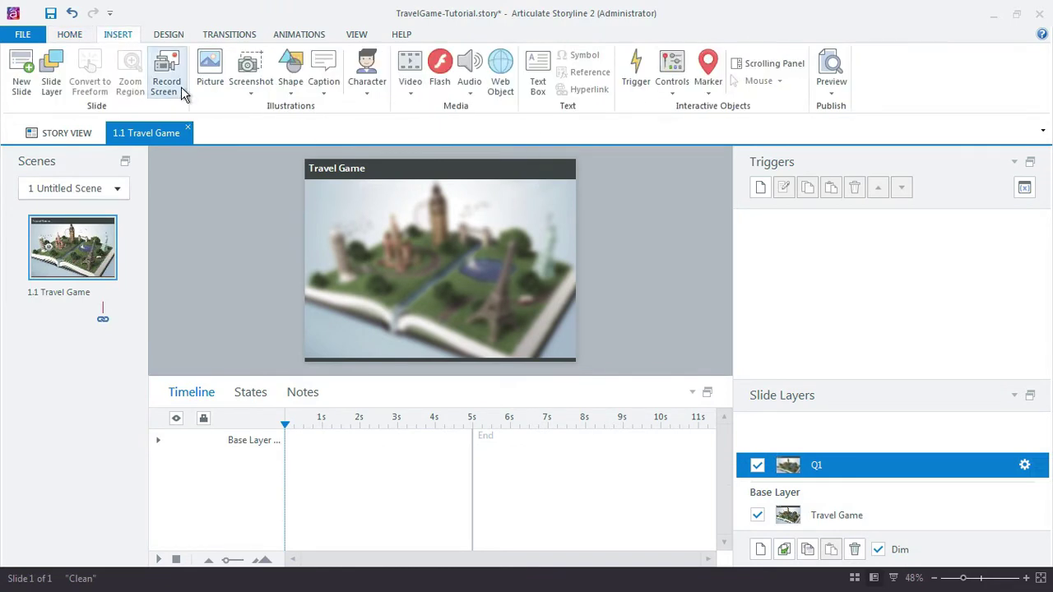
pyautogui.click(288, 86)
pyautogui.click(300, 155)
pyautogui.moveTo(306, 186)
pyautogui.mouseDown()
pyautogui.moveTo(376, 317)
pyautogui.moveTo(426, 348)
pyautogui.mouseUp()
pyautogui.moveTo(390, 307); pyautogui.dragTo(394, 307)
pyautogui.moveTo(332, 187); pyautogui.dragTo(316, 186)
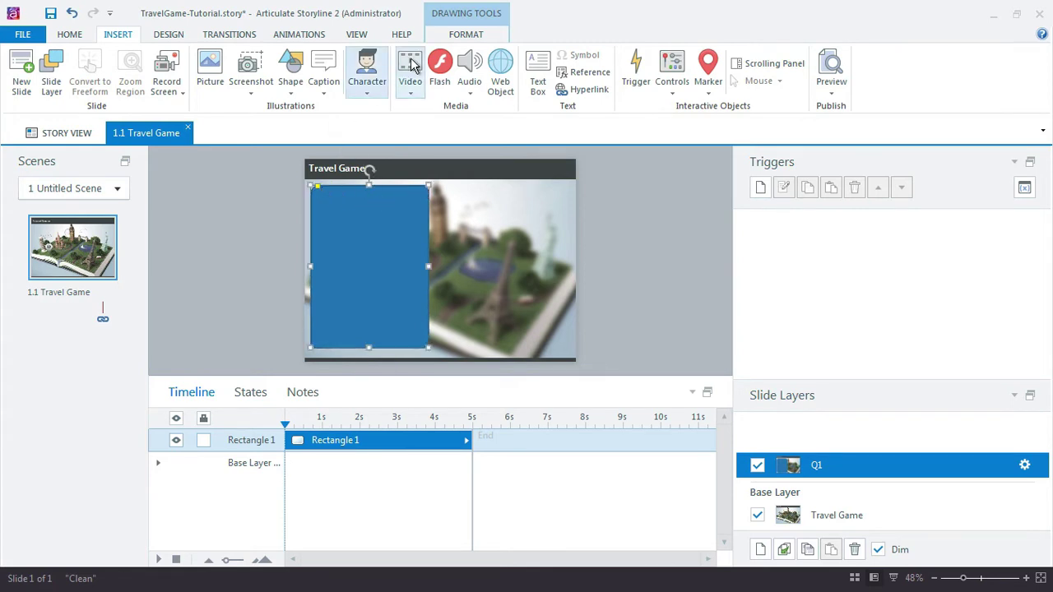
# Step: Give the large rounded rectangle a white fill and a gray outline
pyautogui.click(468, 34)
pyautogui.click(687, 56)
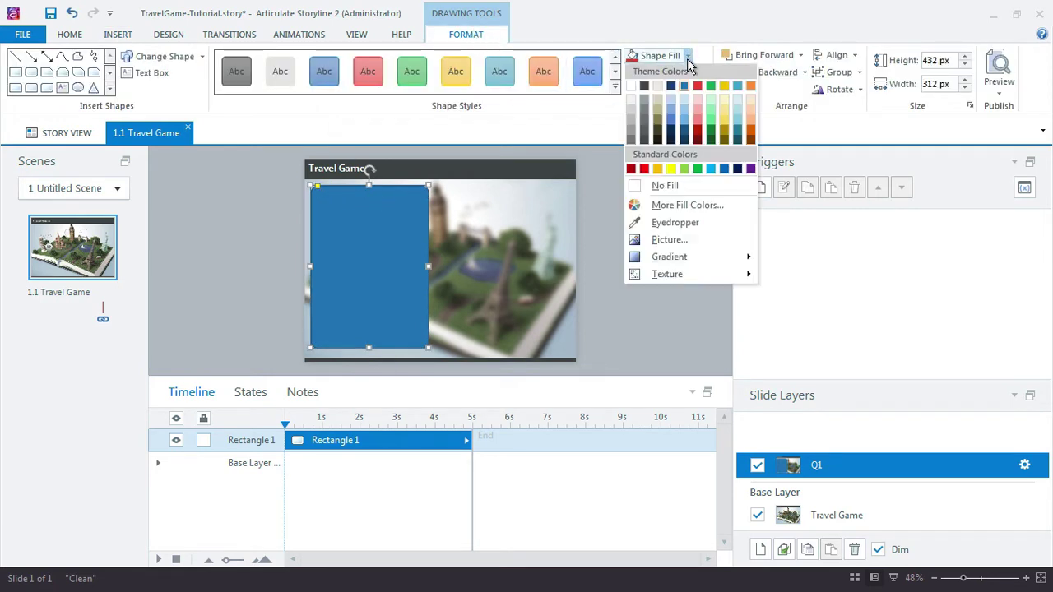
pyautogui.click(634, 83)
pyautogui.click(706, 72)
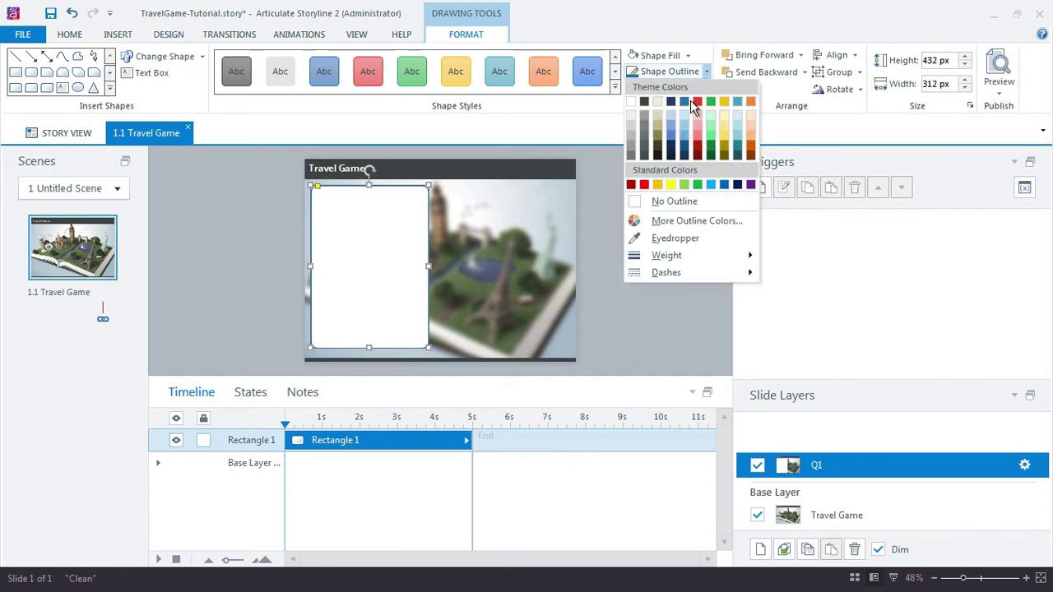
pyautogui.click(635, 138)
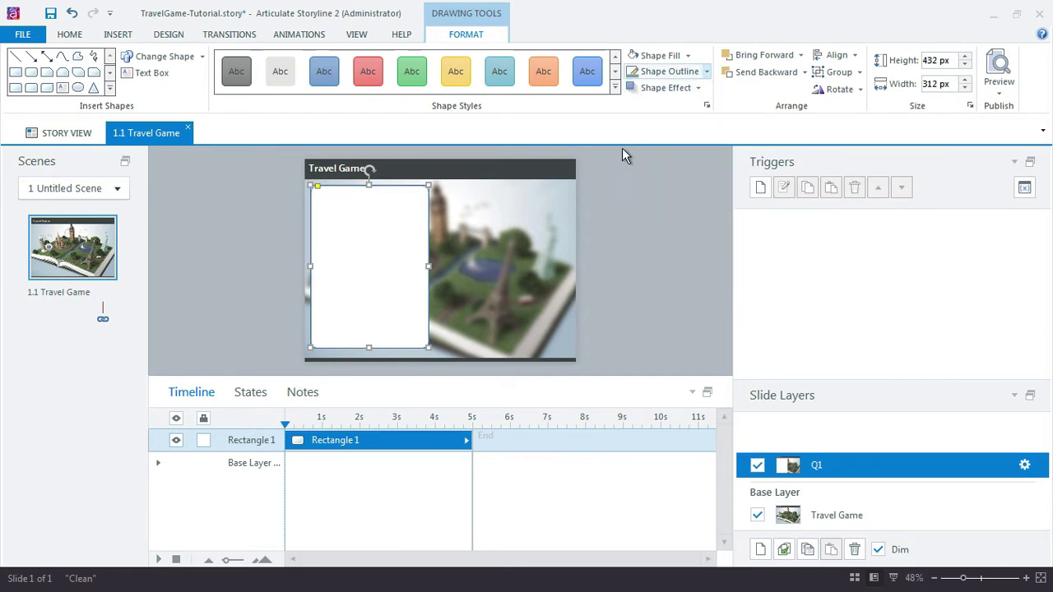
# Step: Set the large rectangle's fill transparency to 20%
pyautogui.rightClick(367, 216)
pyautogui.click(461, 497)
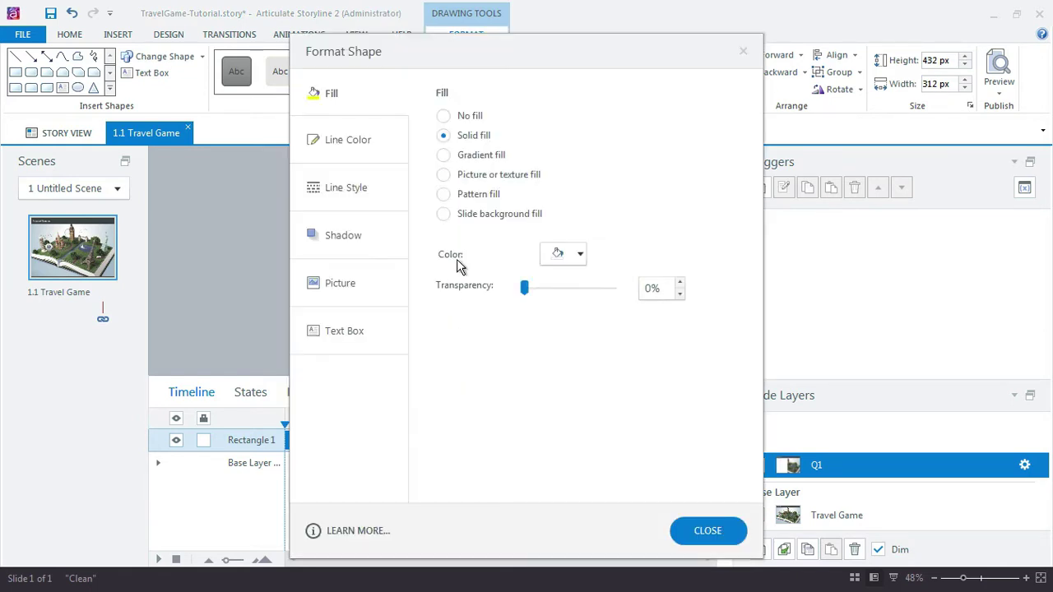
pyautogui.click(661, 288)
pyautogui.write('20')
pyautogui.click(724, 533)
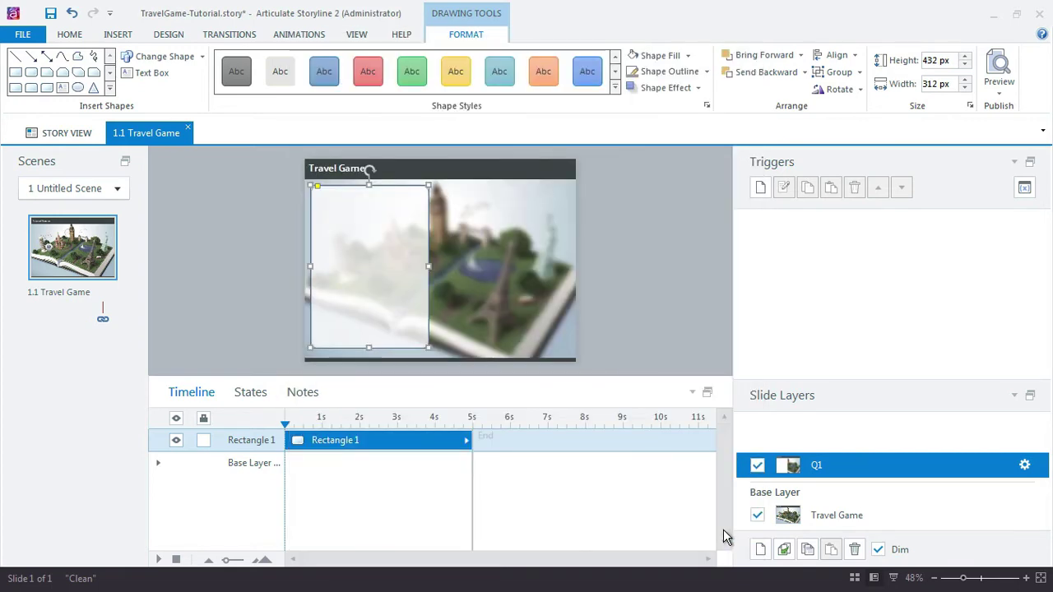
pyautogui.click(627, 306)
# Step: Duplicate the rectangle to its right, resize the copy to about 360 by 64 px, and adjust its corner rounding
pyautogui.click(396, 256)
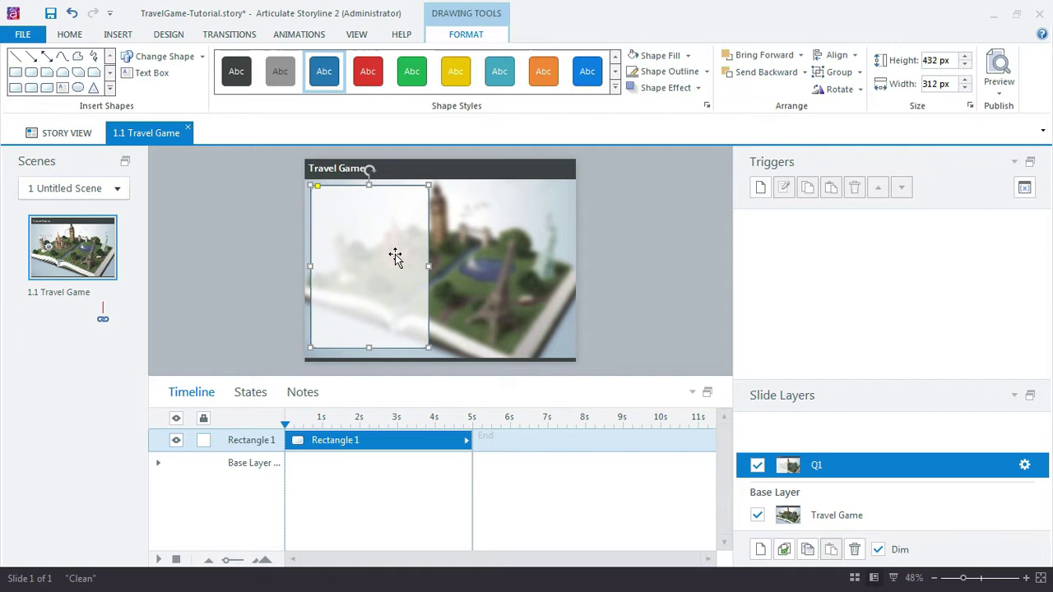
pyautogui.moveTo(322, 263); pyautogui.dragTo(442, 261)
pyautogui.moveTo(552, 347); pyautogui.dragTo(570, 216)
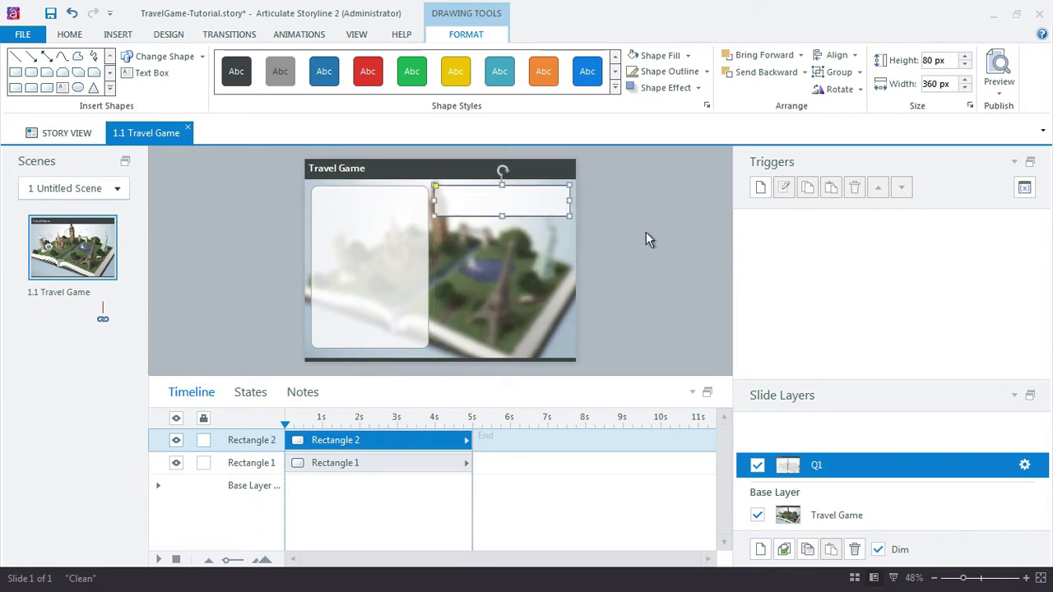
pyautogui.moveTo(499, 216); pyautogui.dragTo(498, 210)
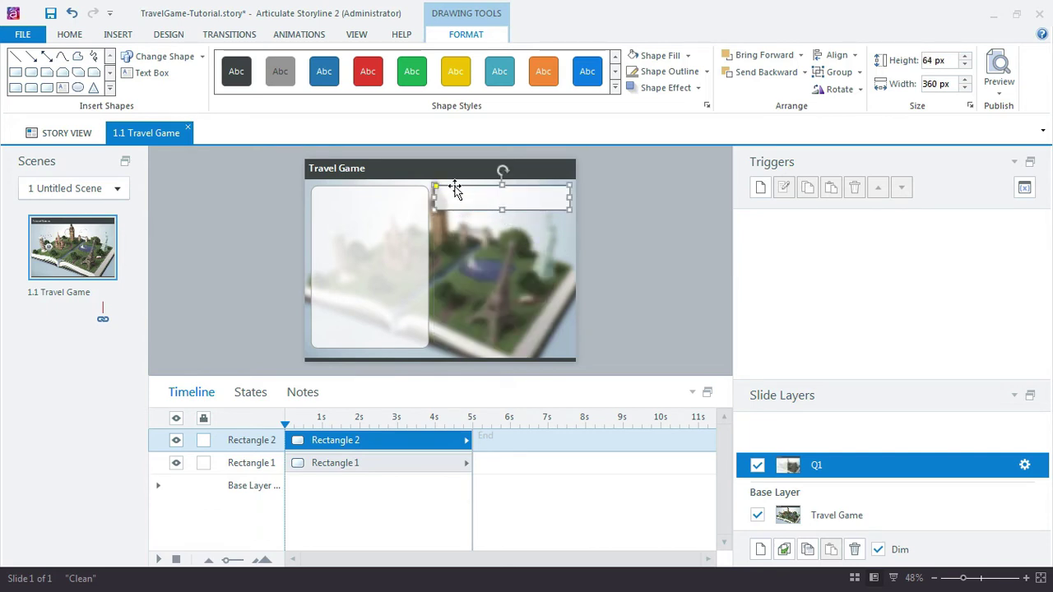
pyautogui.click(440, 191)
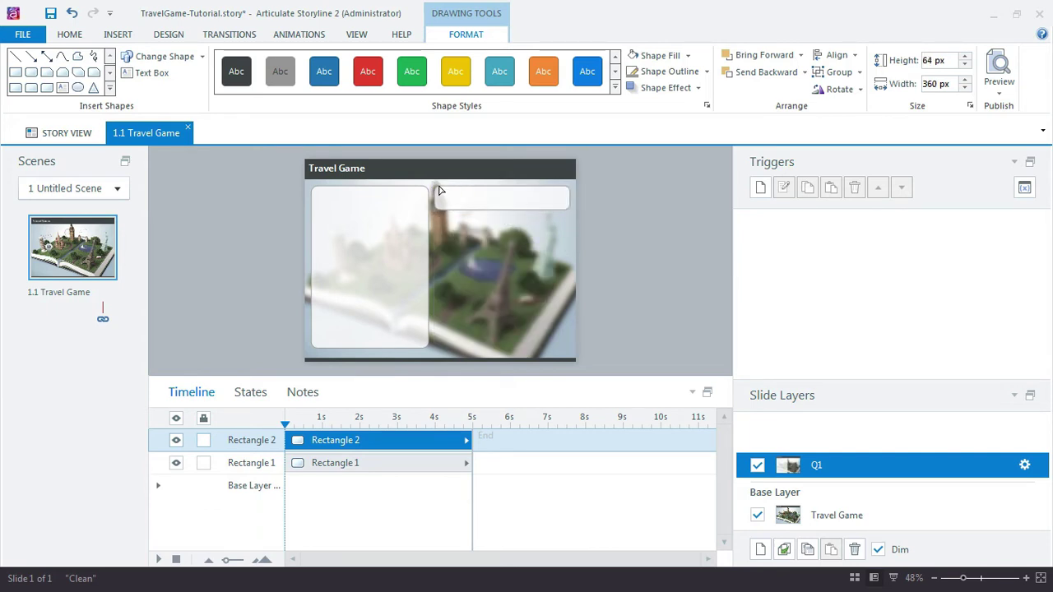
pyautogui.click(629, 226)
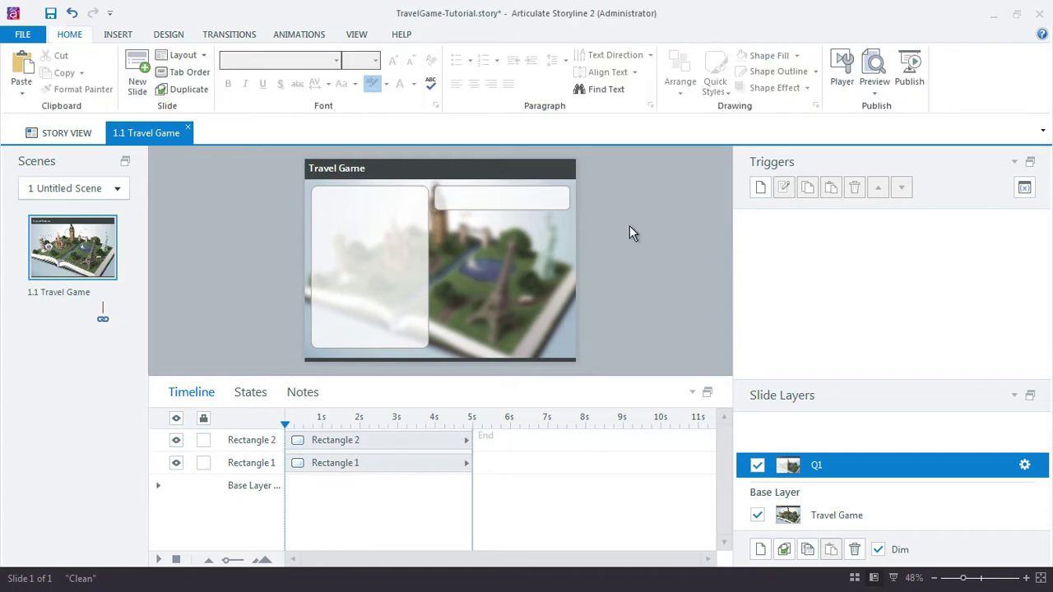
# Step: Rename the small rectangle in the timeline as btn-Correct
pyautogui.click(537, 202)
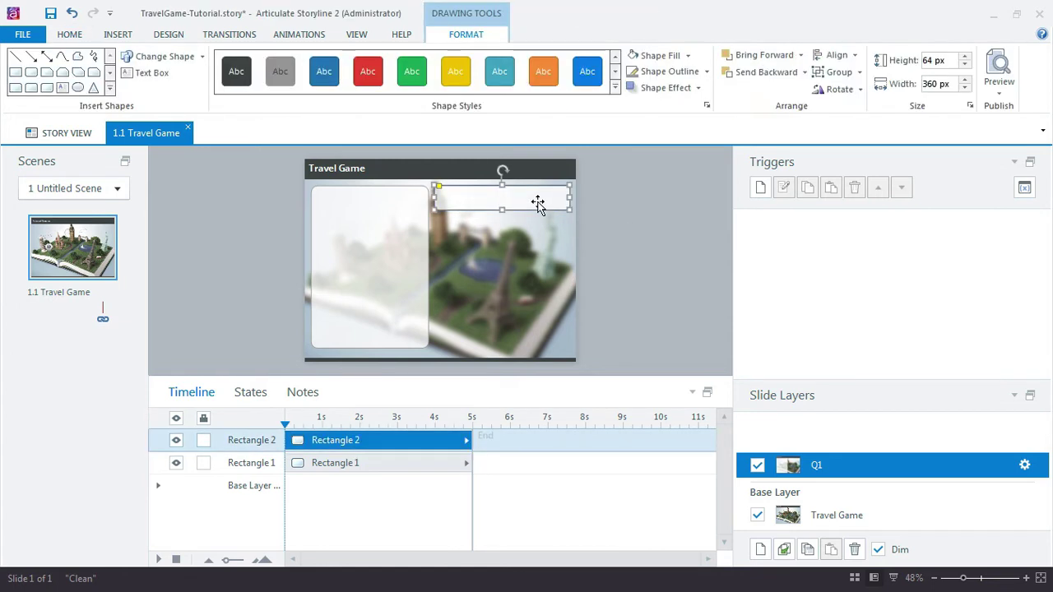
pyautogui.doubleClick(255, 441)
pyautogui.write('btn')
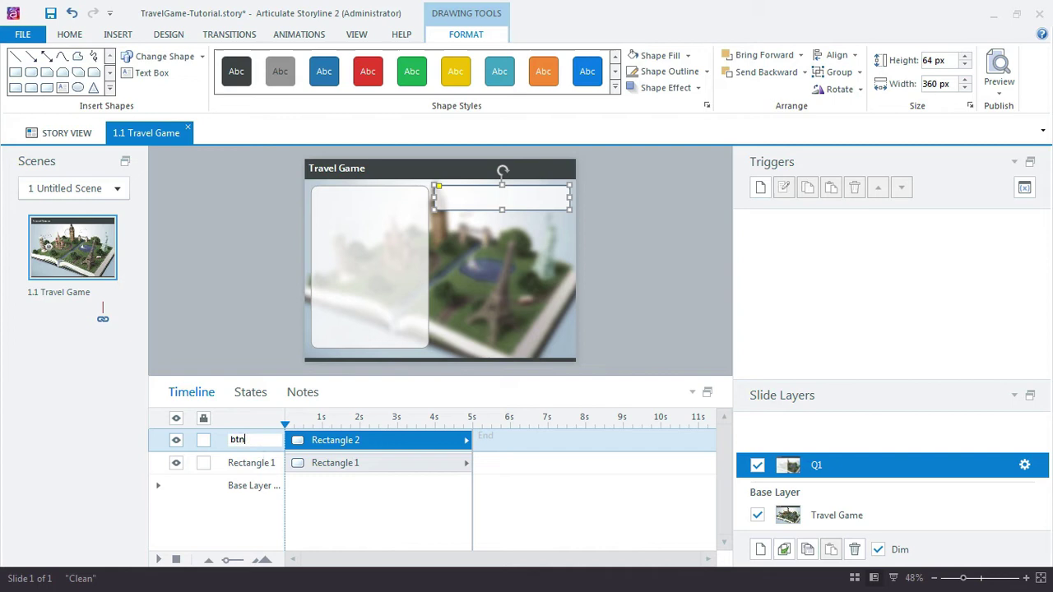
pyautogui.write('-Correct')
pyautogui.press('Return')
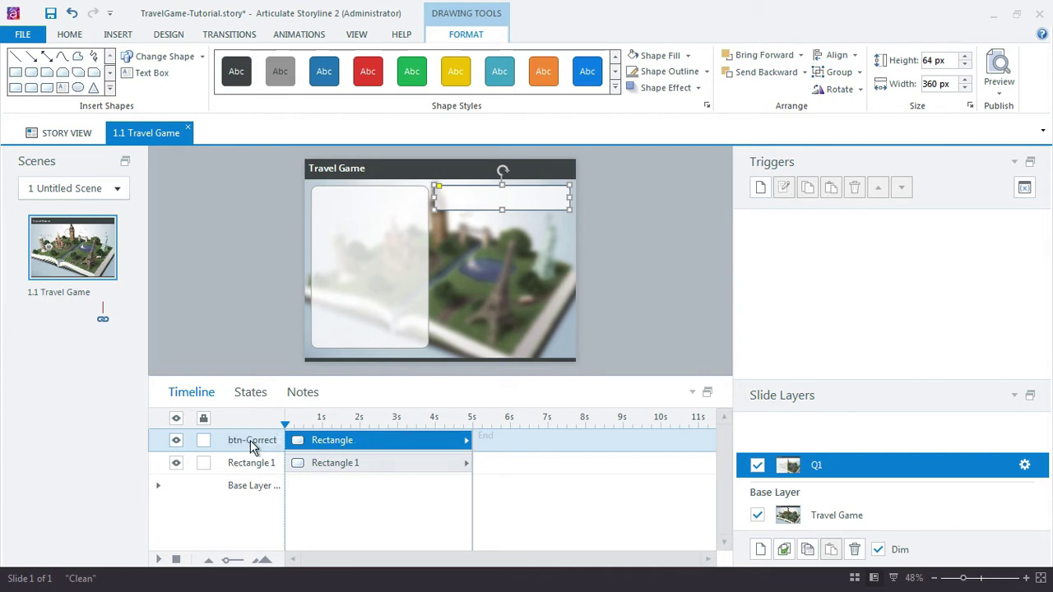
# Step: Rename the large rectangle in the timeline as box-Question
pyautogui.doubleClick(249, 460)
pyautogui.write('bo')
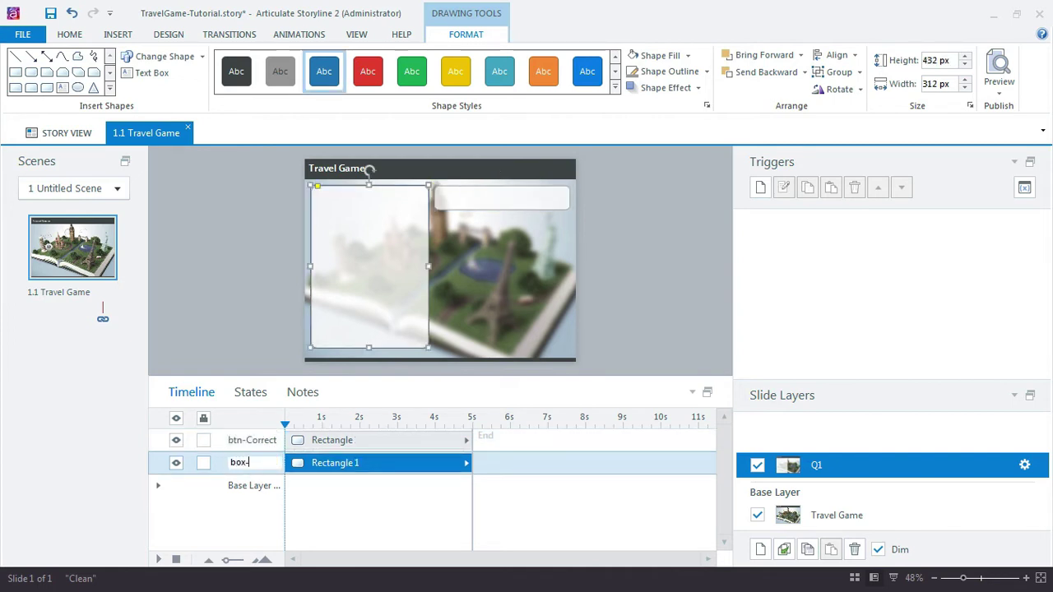
pyautogui.write('x-')
pyautogui.write('Question')
pyautogui.press('Return')
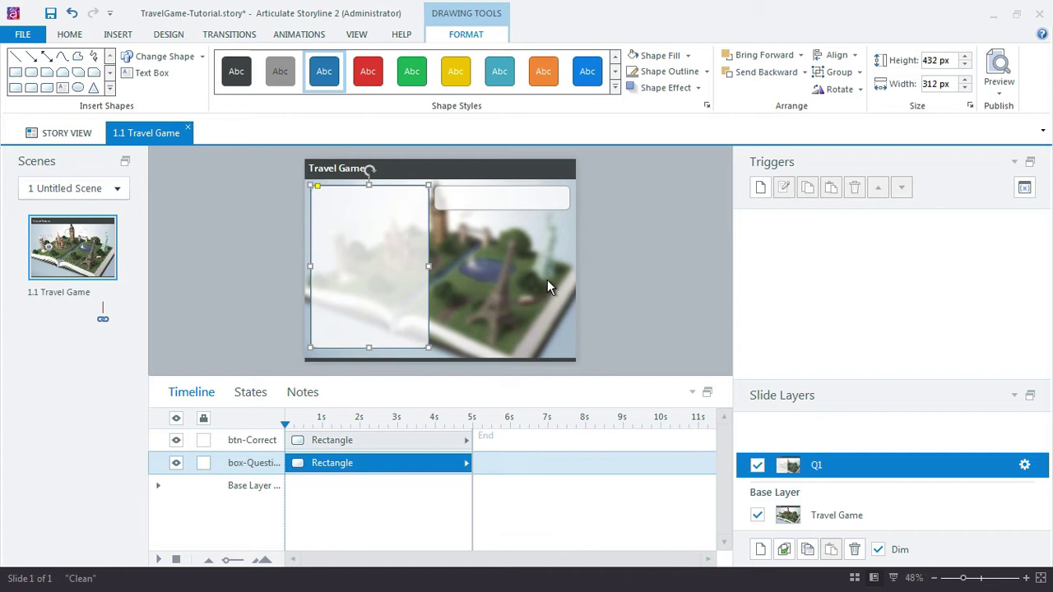
pyautogui.click(625, 210)
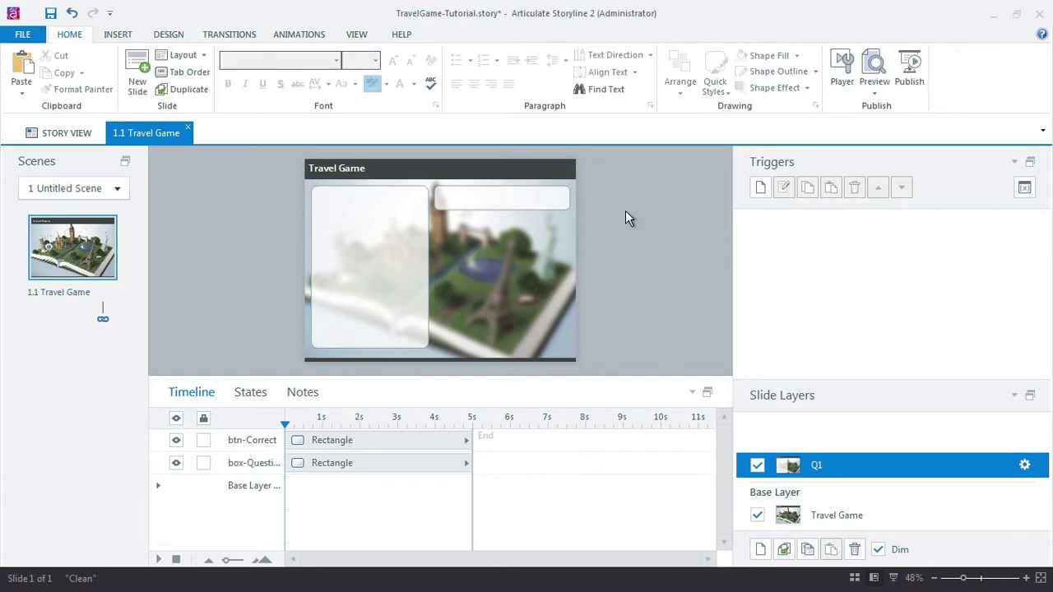
# Step: Label the btn-Correct shape "Correct Choice" and set its text to a dark font color
pyautogui.click(527, 209)
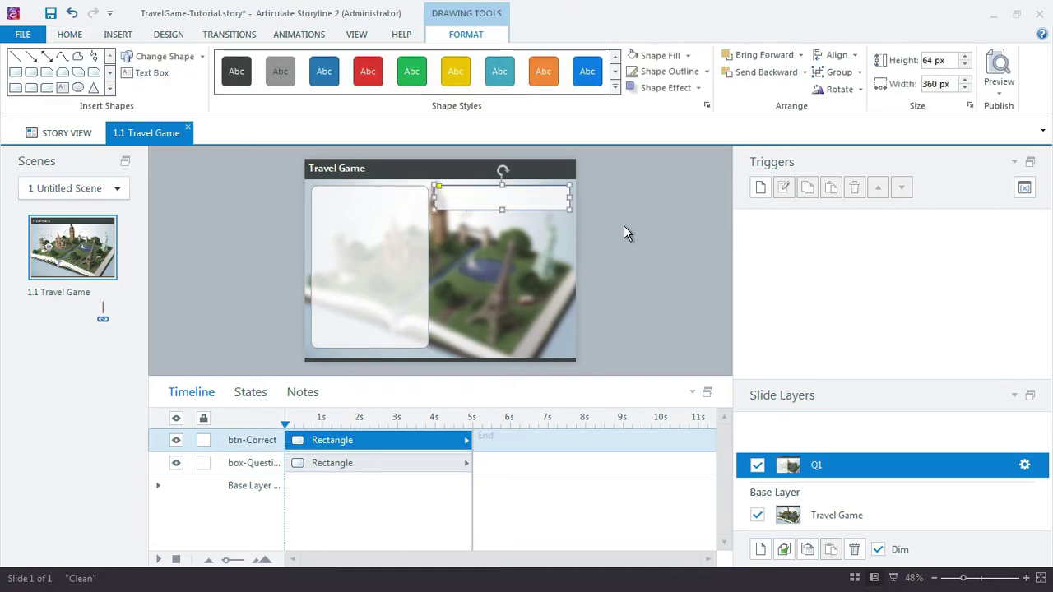
pyautogui.click(555, 201)
pyautogui.hotkey('ctrl', 'a')
pyautogui.click(69, 33)
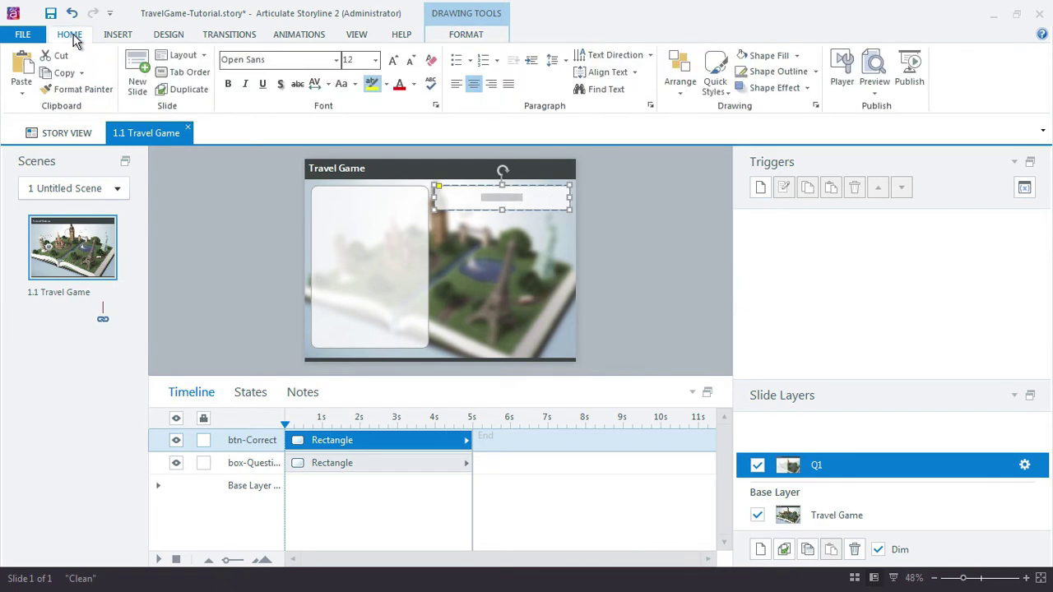
pyautogui.click(414, 84)
pyautogui.click(414, 122)
pyautogui.click(668, 276)
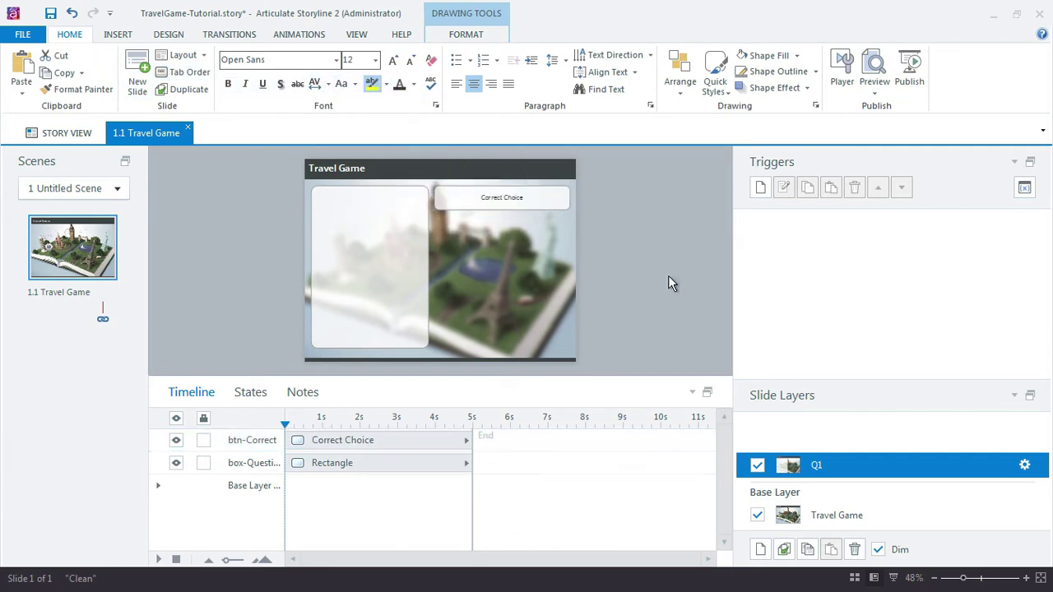
# Step: Add a Hover state to the btn-Correct shape
pyautogui.click(542, 210)
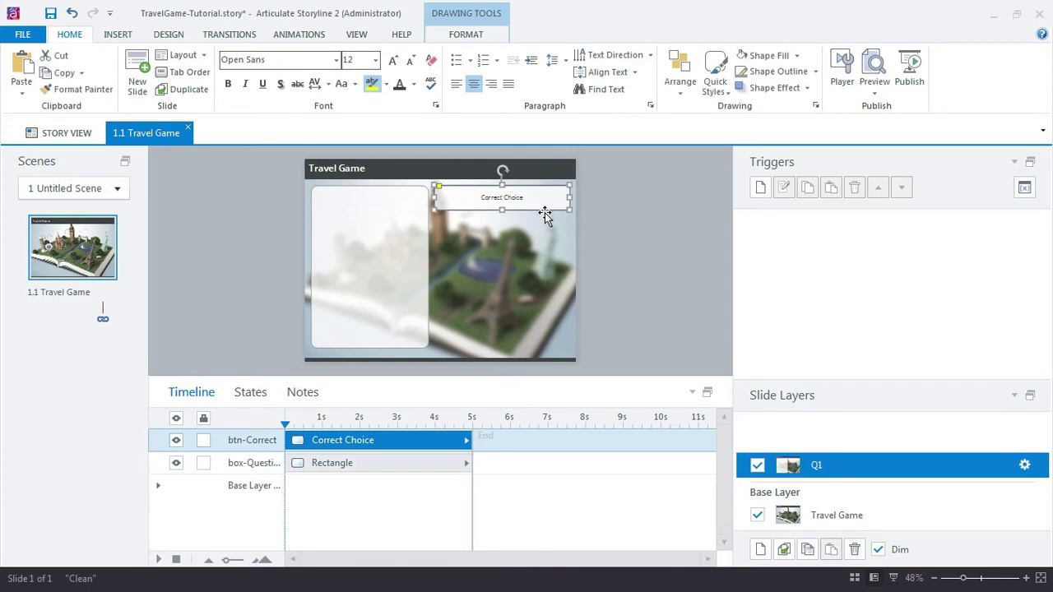
pyautogui.click(247, 392)
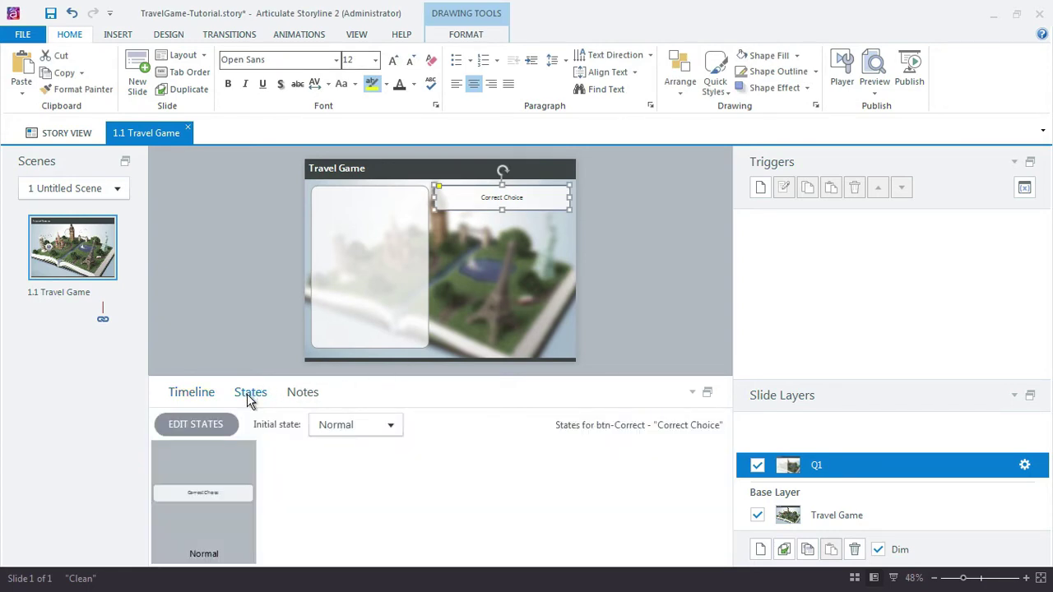
pyautogui.click(229, 423)
pyautogui.click(293, 426)
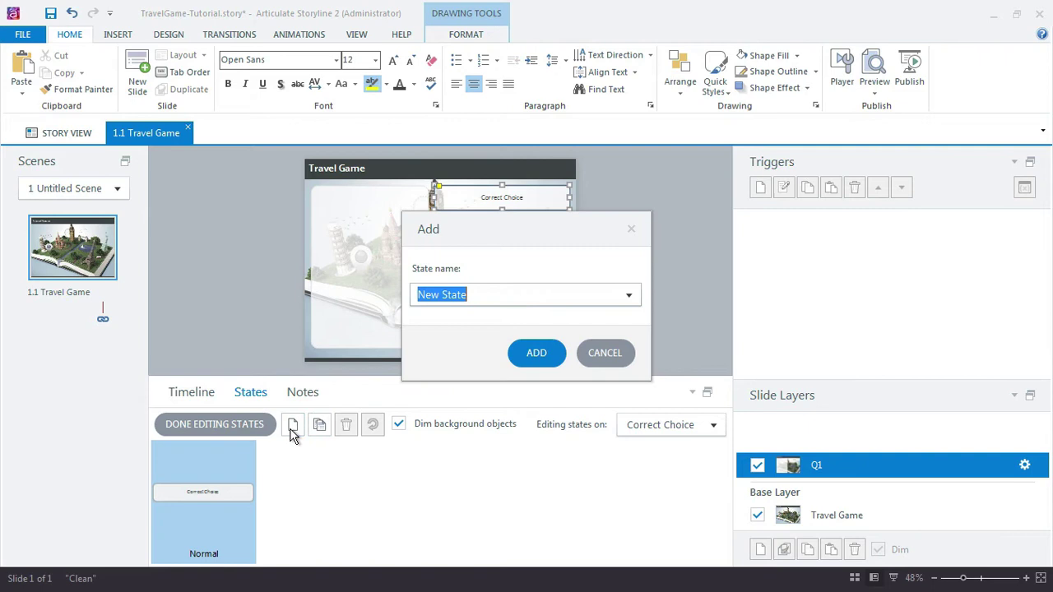
pyautogui.write('Hover')
pyautogui.press('Return')
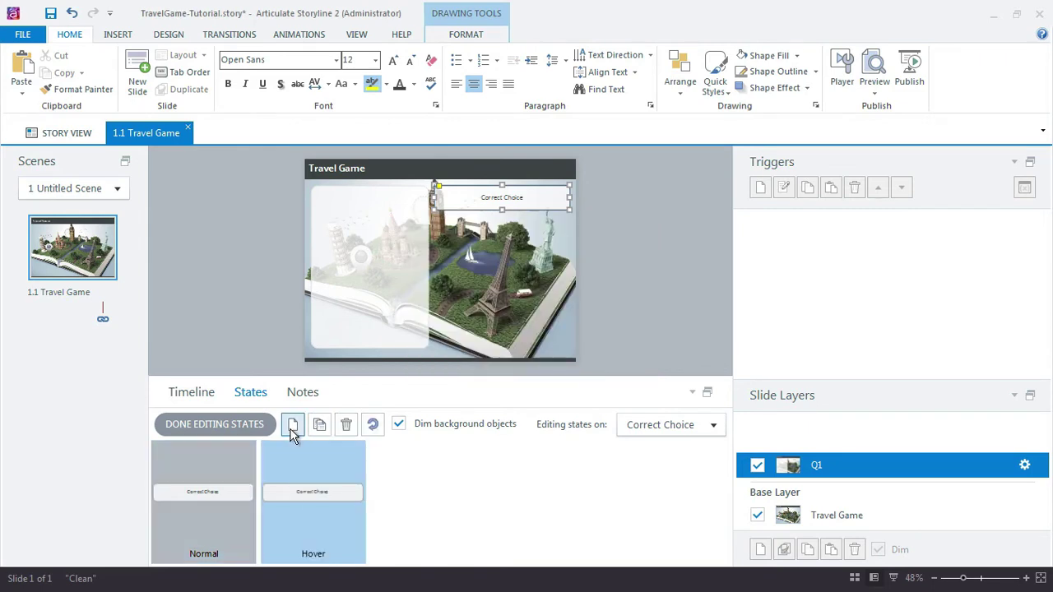
# Step: Fill the Correct Choice button's Hover state with a light blue theme color
pyautogui.click(482, 35)
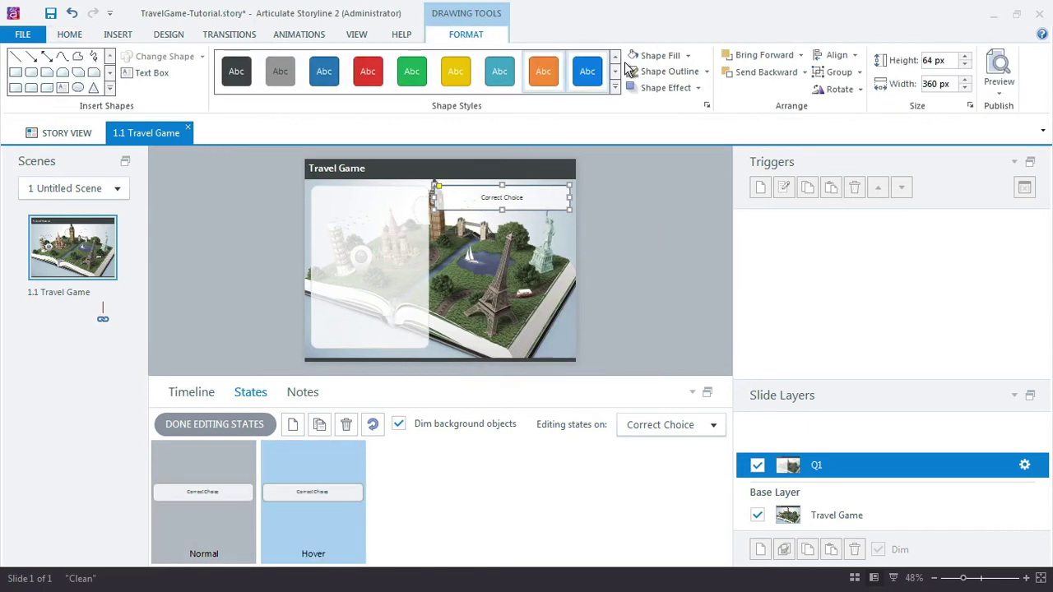
pyautogui.click(687, 61)
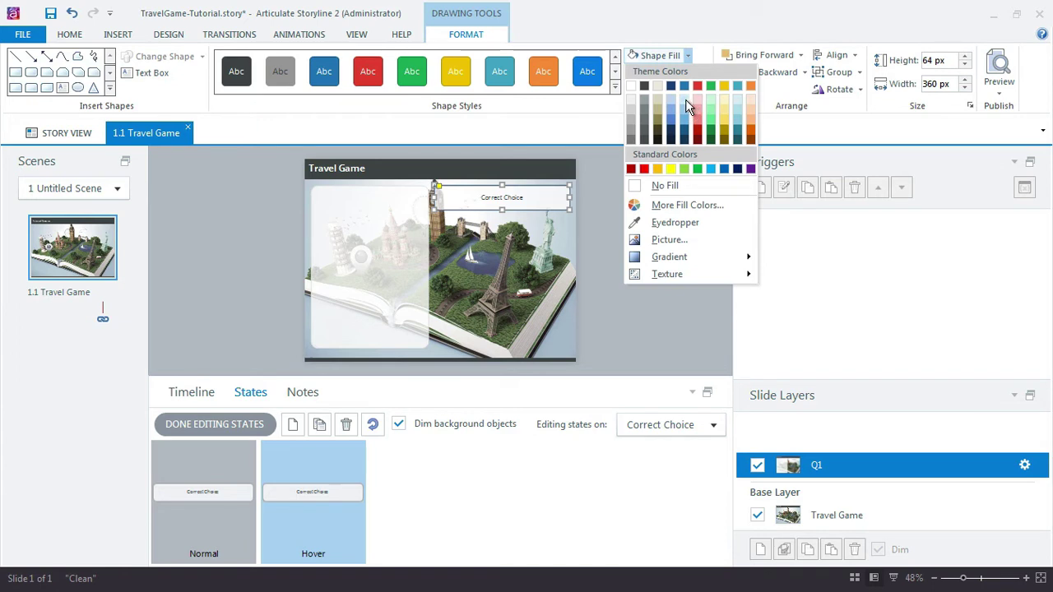
pyautogui.click(698, 106)
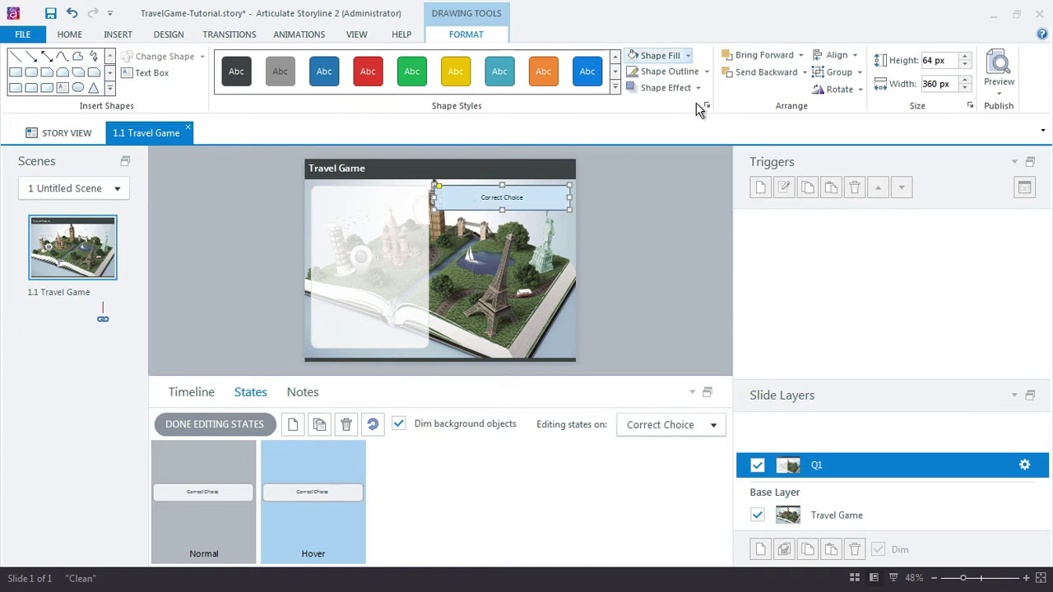
# Step: Add a Selected state to the Correct Choice button and fill it with a dark blue theme color
pyautogui.click(294, 424)
pyautogui.write('Selected')
pyautogui.press('Return')
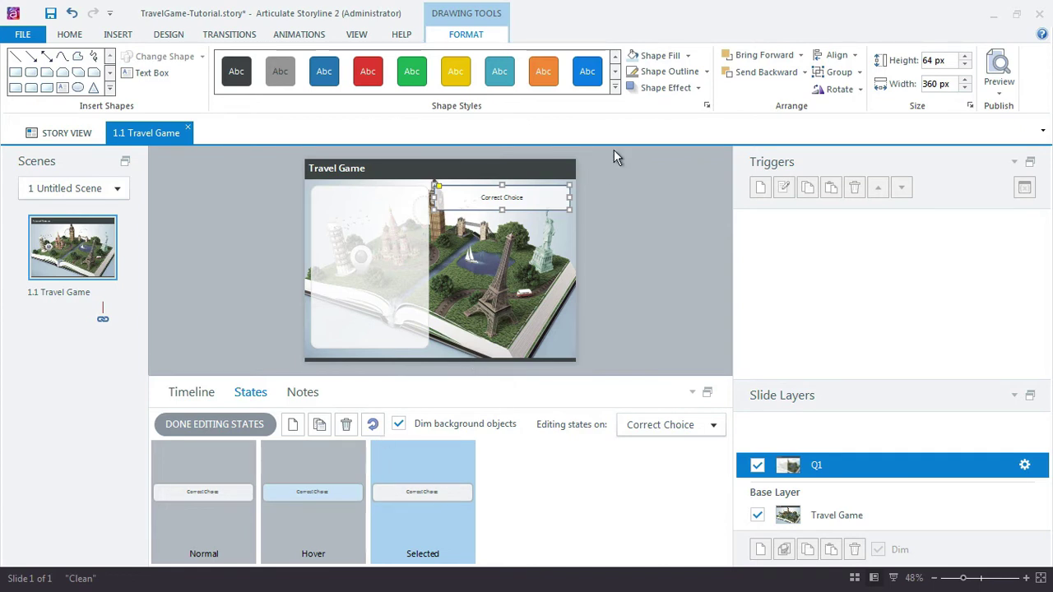
pyautogui.click(688, 56)
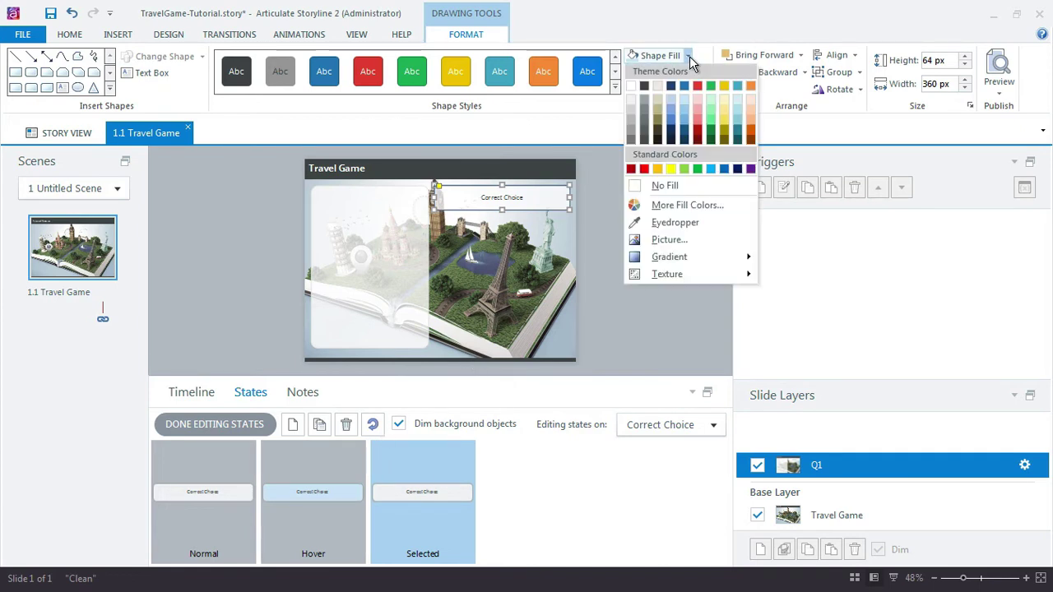
pyautogui.click(687, 135)
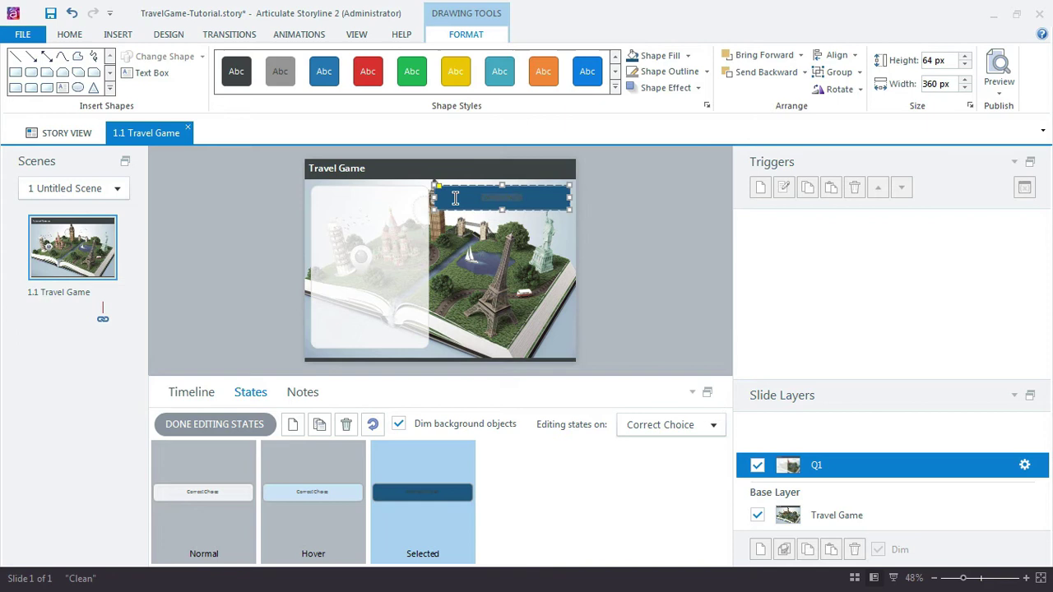
# Step: Set the Selected state's label text to white and finish editing the button's states
pyautogui.click(70, 34)
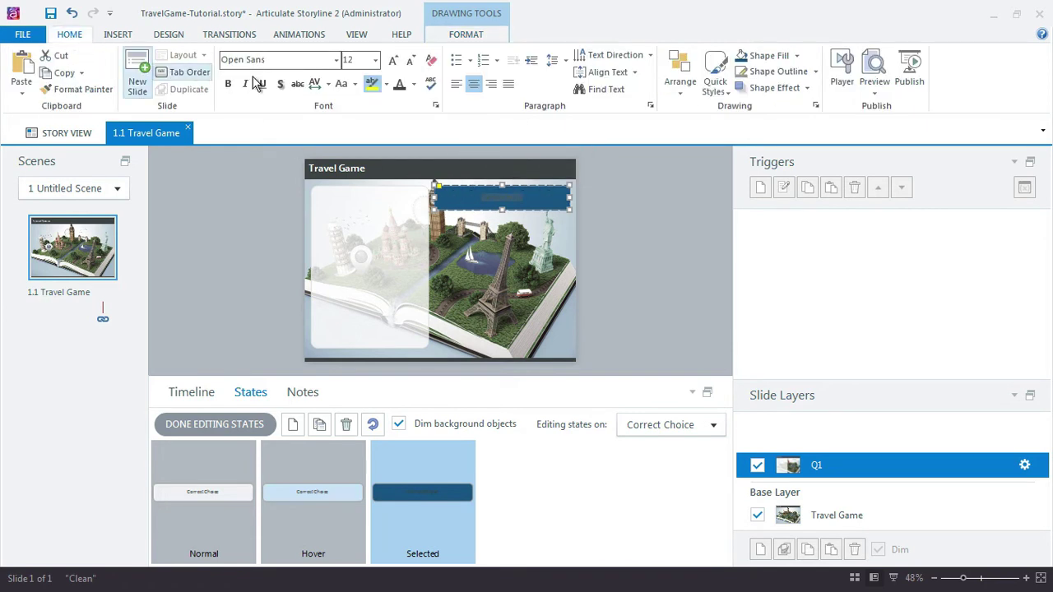
pyautogui.click(414, 84)
pyautogui.click(404, 112)
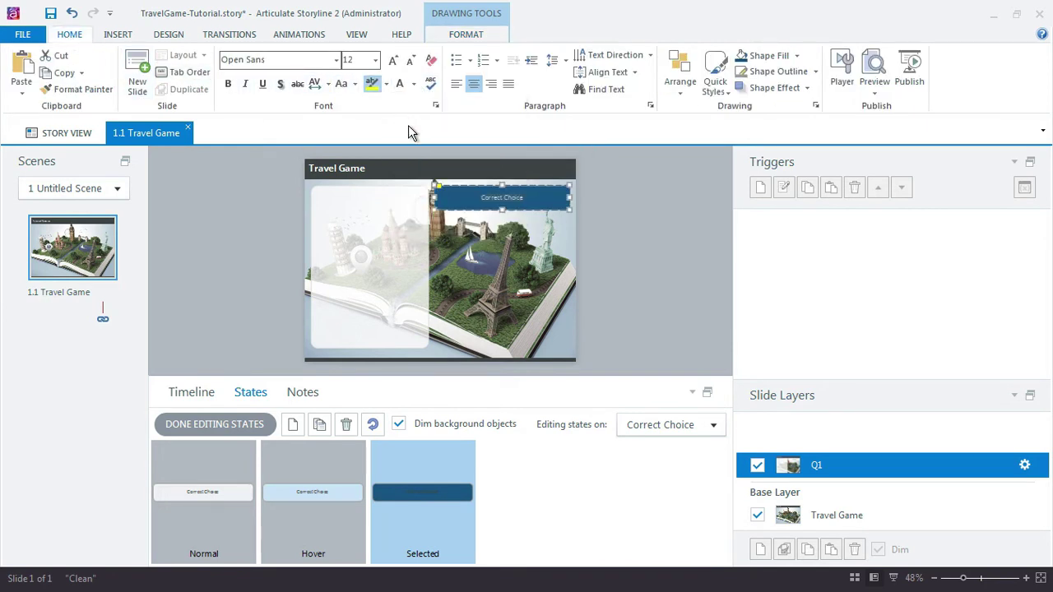
pyautogui.click(598, 236)
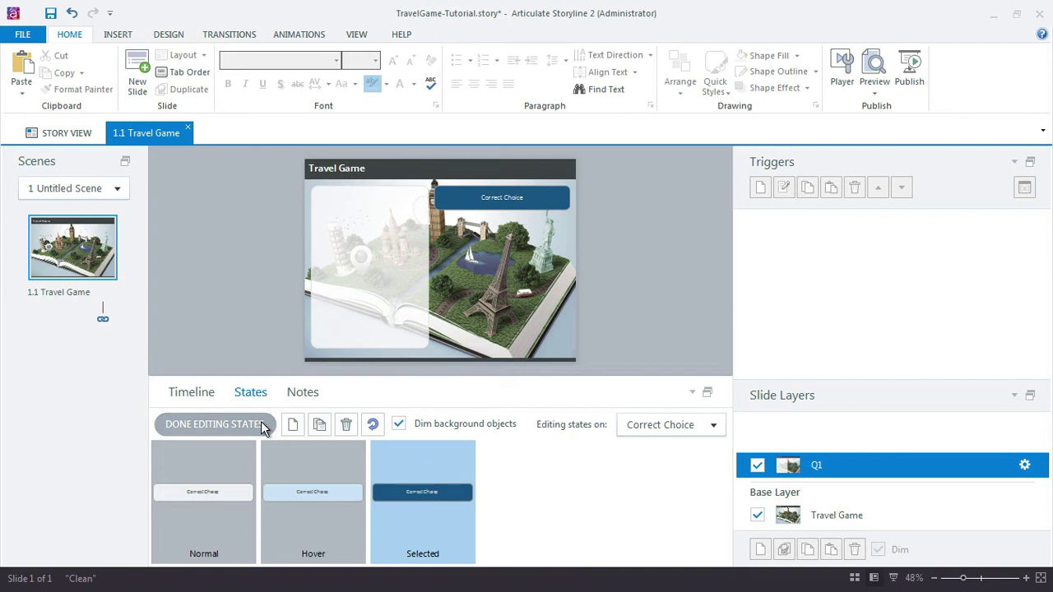
pyautogui.click(214, 425)
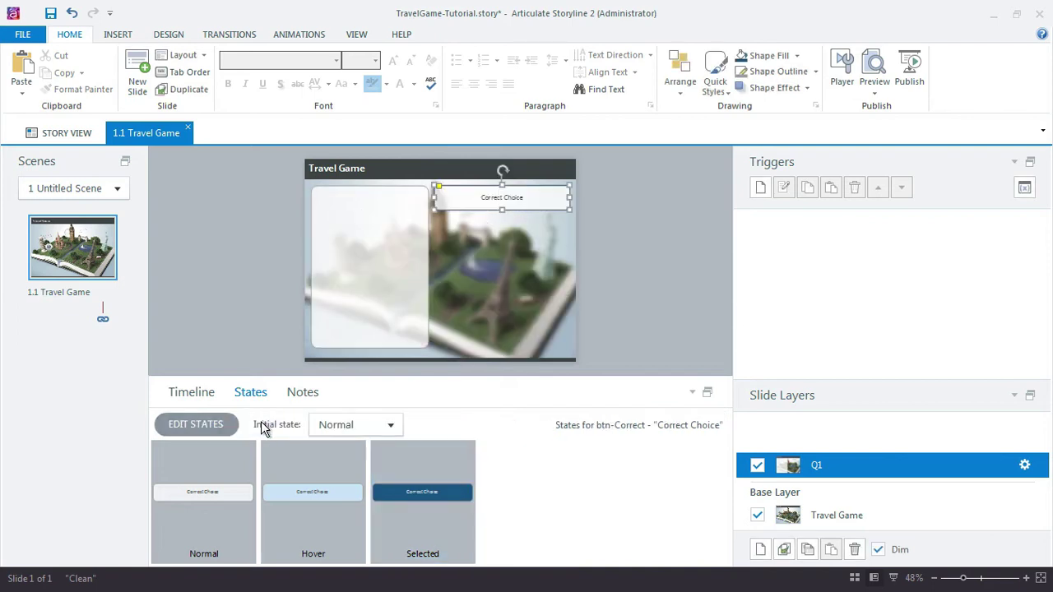
# Step: Duplicate the Correct Choice button directly below itself and relabel the copy "Incorrect Choice"
pyautogui.click(640, 271)
pyautogui.click(530, 210)
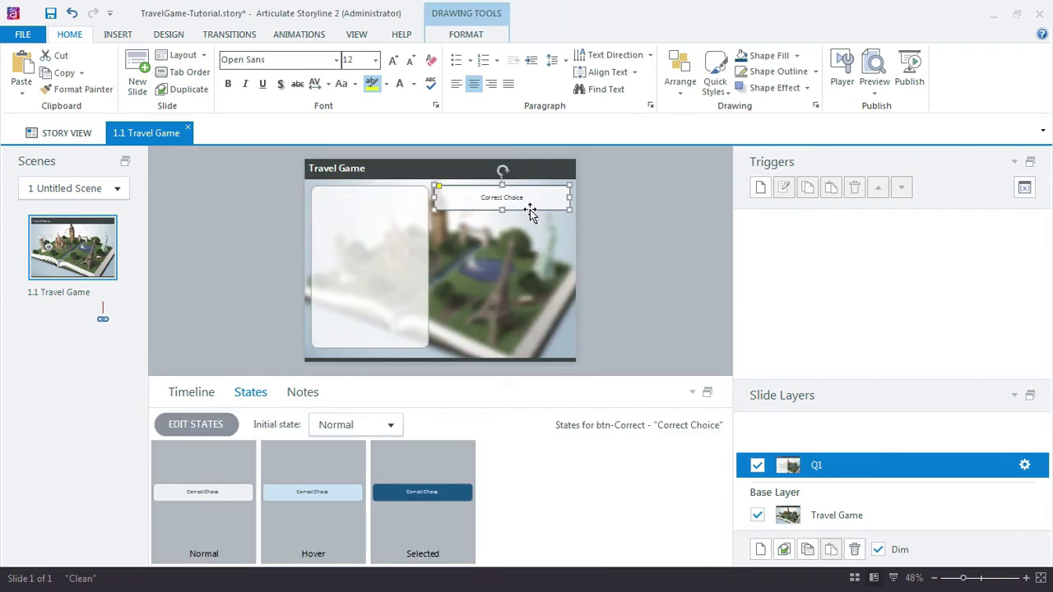
pyautogui.moveTo(530, 210); pyautogui.dragTo(530, 244)
pyautogui.doubleClick(491, 233)
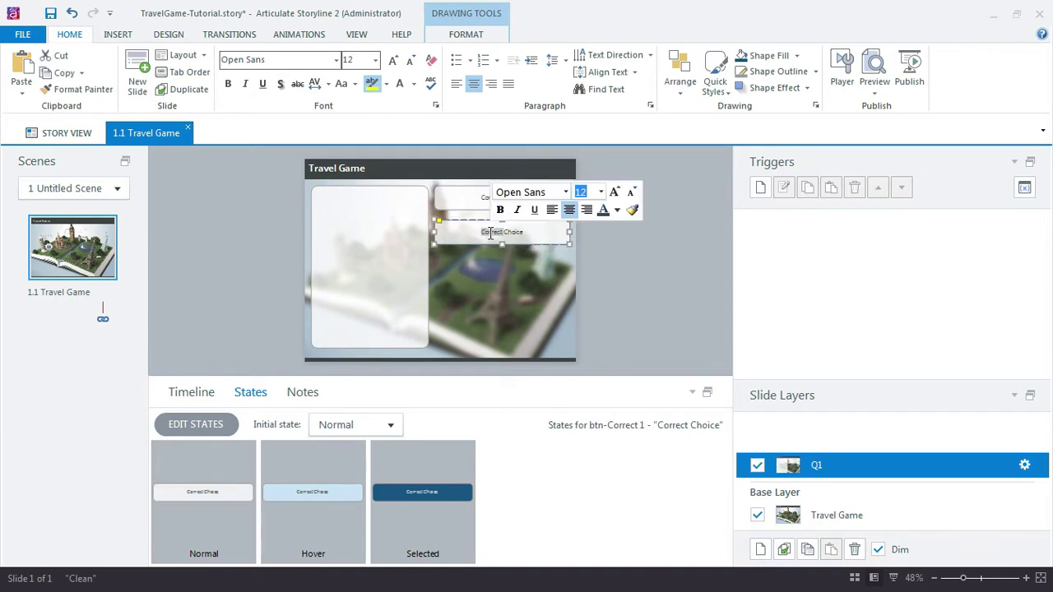
pyautogui.write('Incorrect')
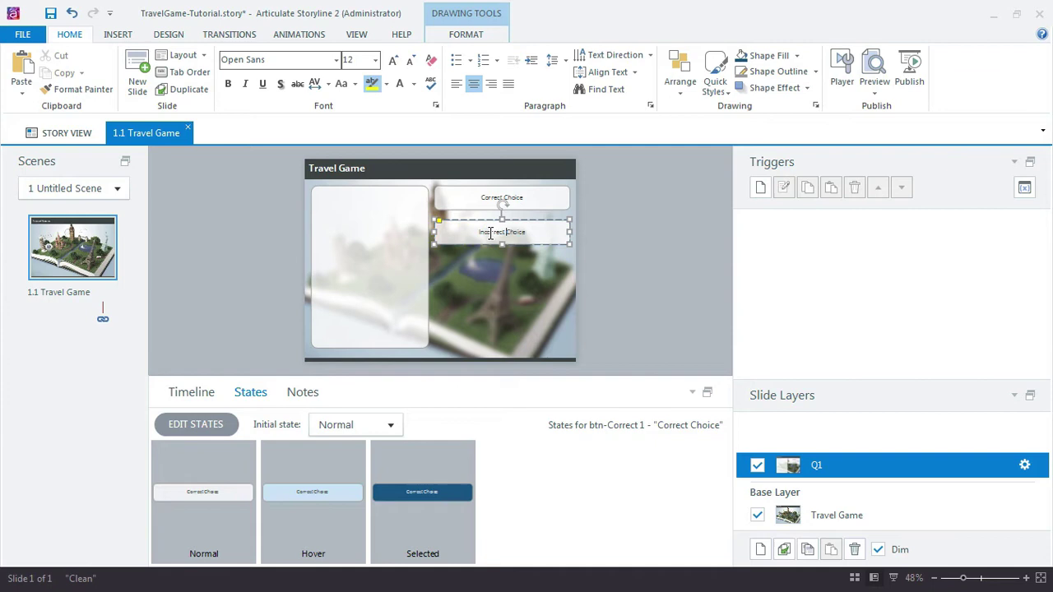
pyautogui.click(651, 251)
# Step: Preview the Incorrect Choice button's Selected state, and place two more copies of the button below it
pyautogui.click(520, 239)
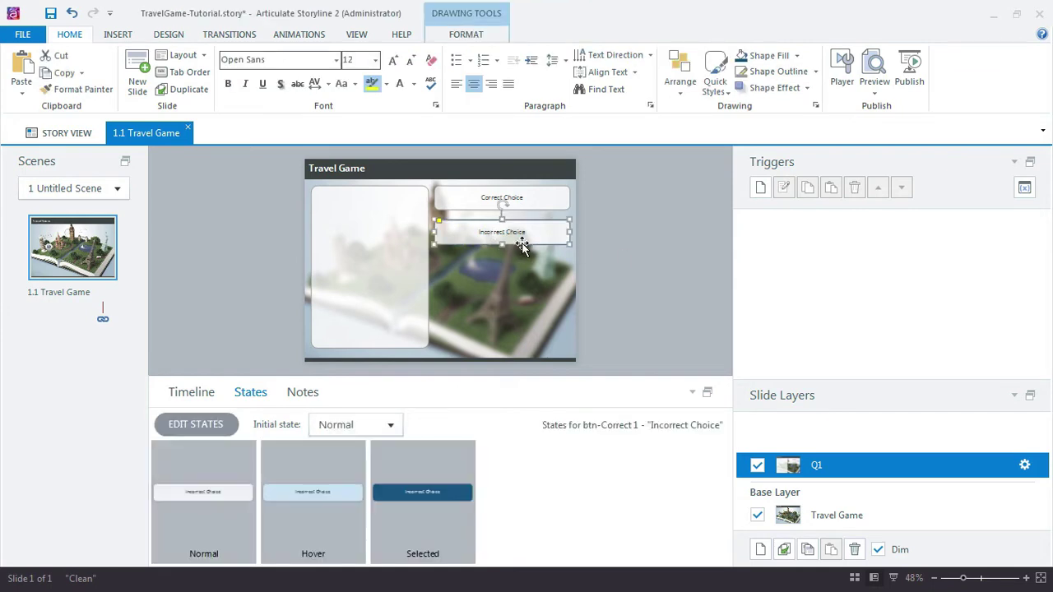
pyautogui.click(392, 530)
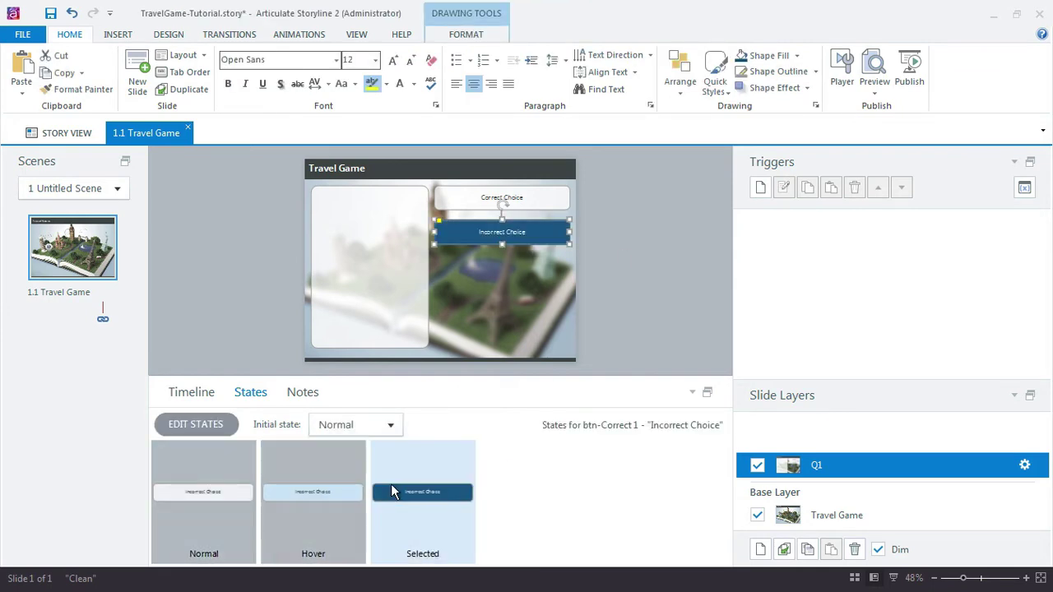
pyautogui.click(203, 390)
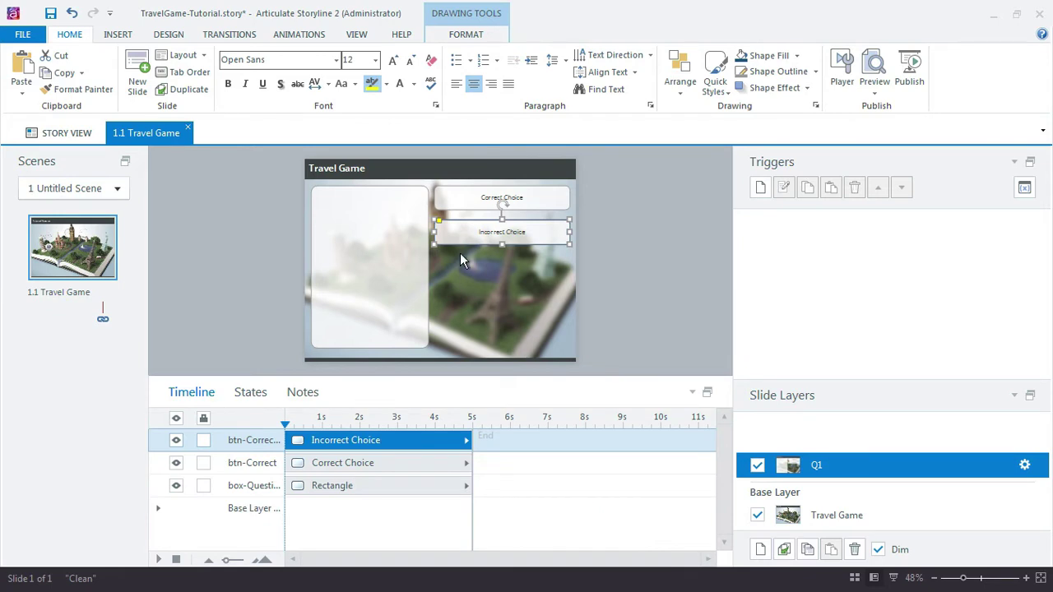
pyautogui.moveTo(456, 248); pyautogui.dragTo(460, 315)
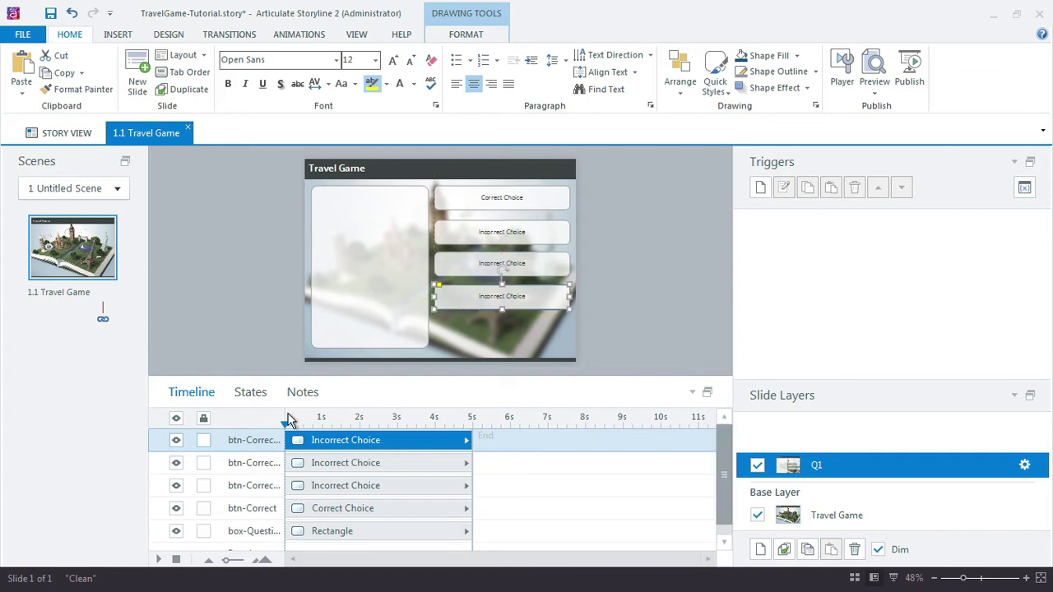
# Step: Widen the timeline's object name column and rename btn-Correct 1 as btn-Incorrect-1
pyautogui.click(285, 417)
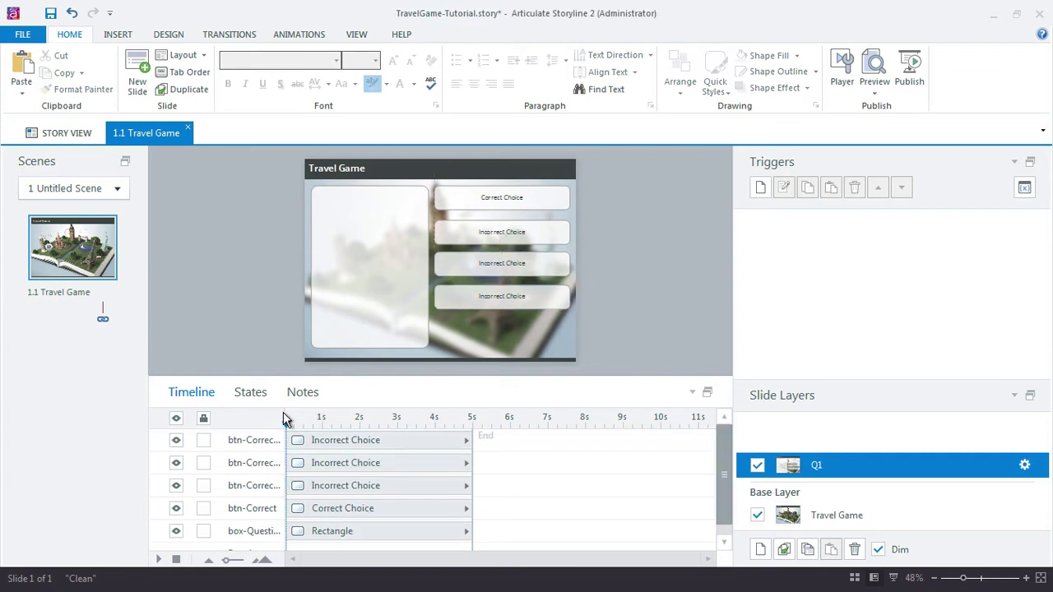
pyautogui.moveTo(285, 414); pyautogui.dragTo(316, 415)
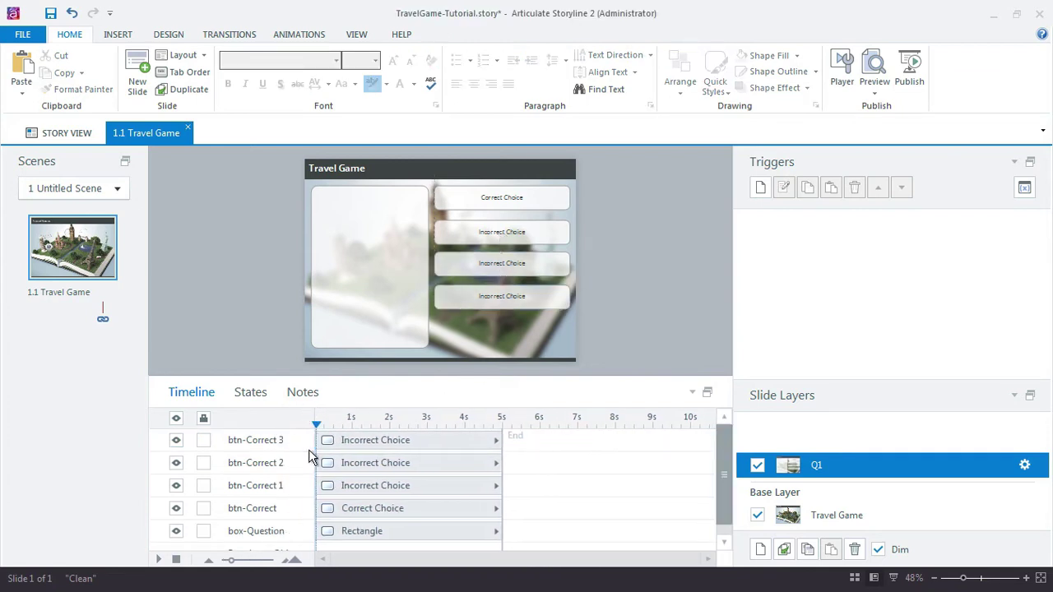
pyautogui.click(279, 486)
pyautogui.click(280, 485)
pyautogui.write('btn-')
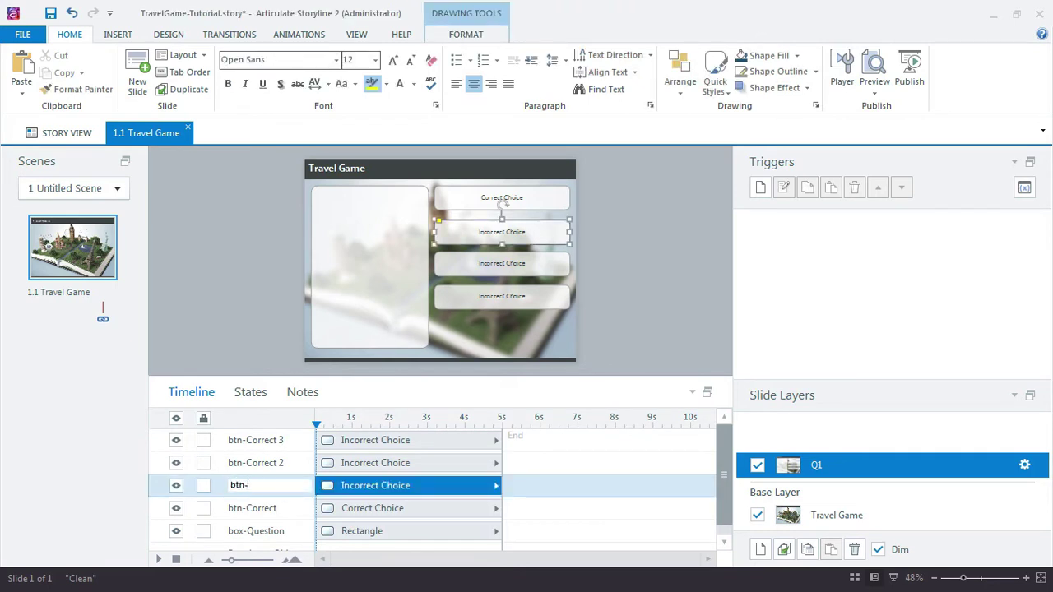
pyautogui.write('Incorrect-1')
pyautogui.press('Return')
# Step: Reuse the btn-Incorrect-1 name to rename btn-Correct 2 as btn-Incorrect-2
pyautogui.click(275, 485)
pyautogui.hotkey('ctrl', 'c')
pyautogui.click(266, 463)
pyautogui.click(265, 463)
pyautogui.hotkey('ctrl', 'v')
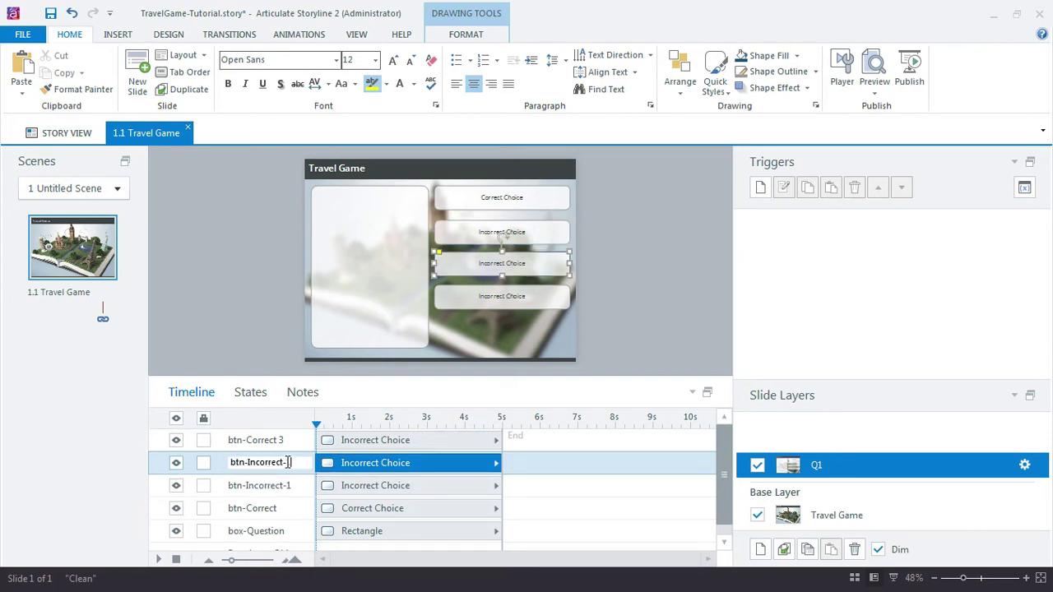
pyautogui.write('2')
pyautogui.press('Return')
# Step: Rename btn-Correct 3 in the timeline as btn-Incorrect-3
pyautogui.click(286, 440)
pyautogui.click(286, 440)
pyautogui.hotkey('ctrl', 'v')
pyautogui.write('3')
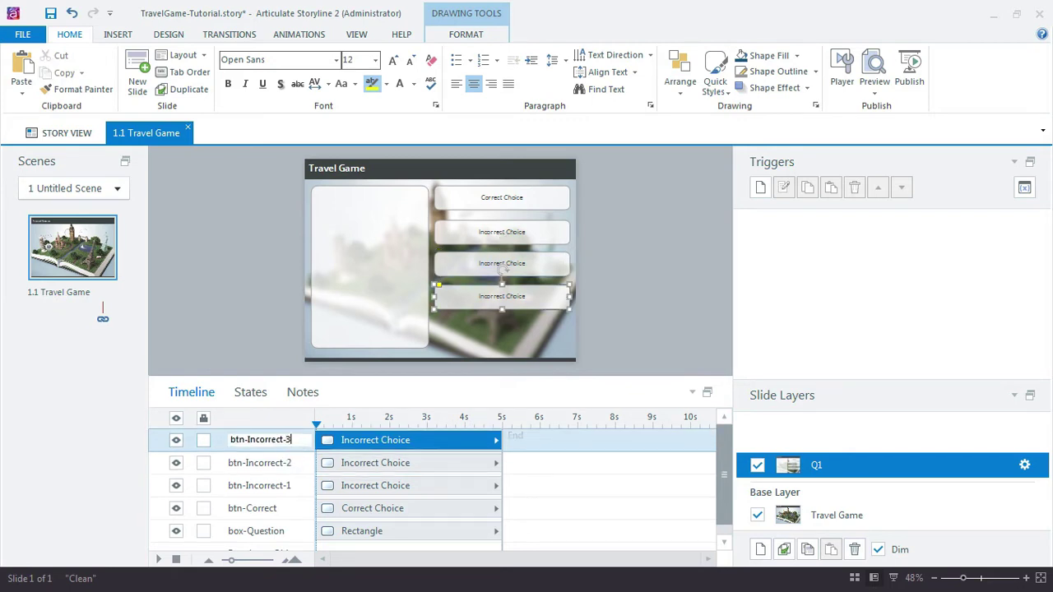
pyautogui.press('Return')
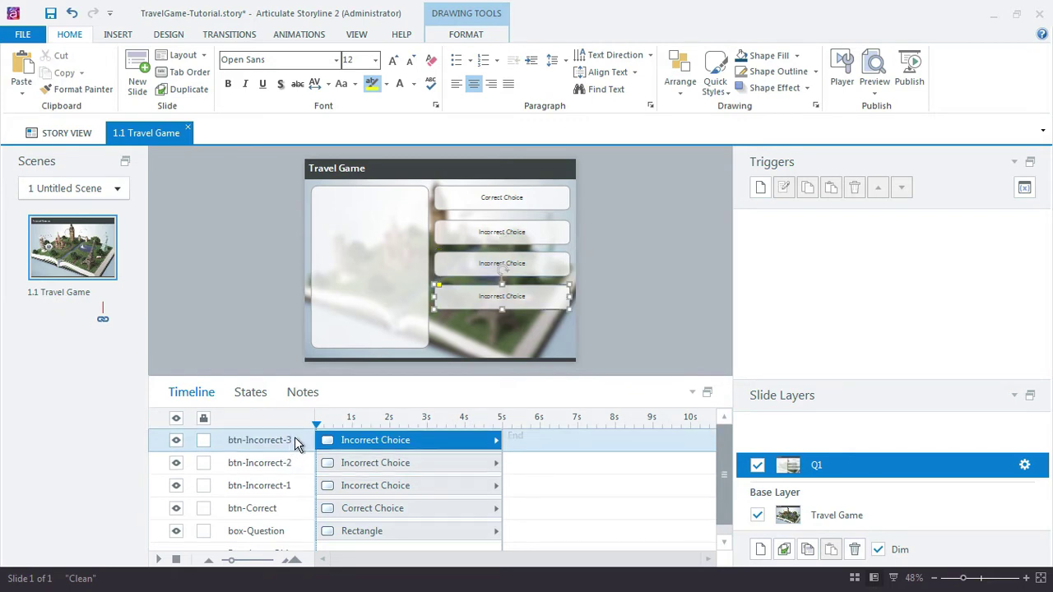
# Step: Distribute the Correct Choice button and the three Incorrect Choice buttons vertically
pyautogui.click(298, 514)
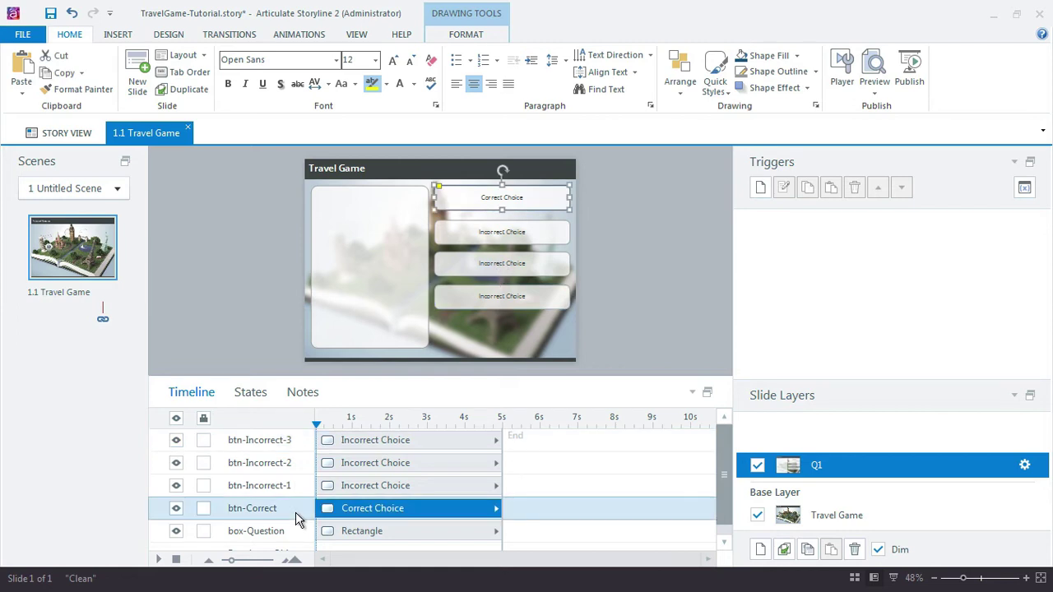
pyautogui.moveTo(613, 364); pyautogui.dragTo(412, 179)
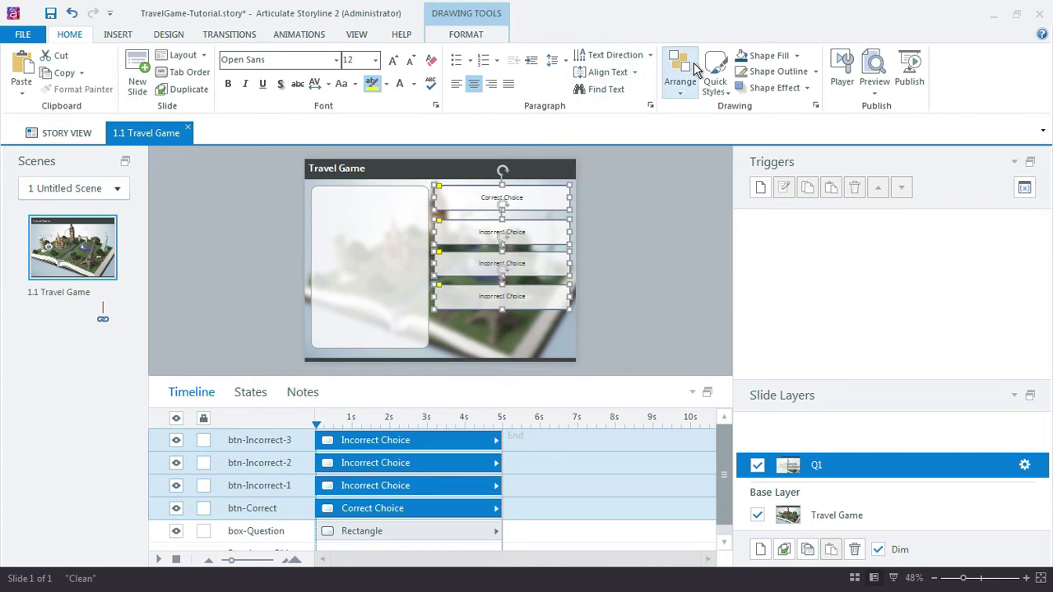
pyautogui.click(680, 80)
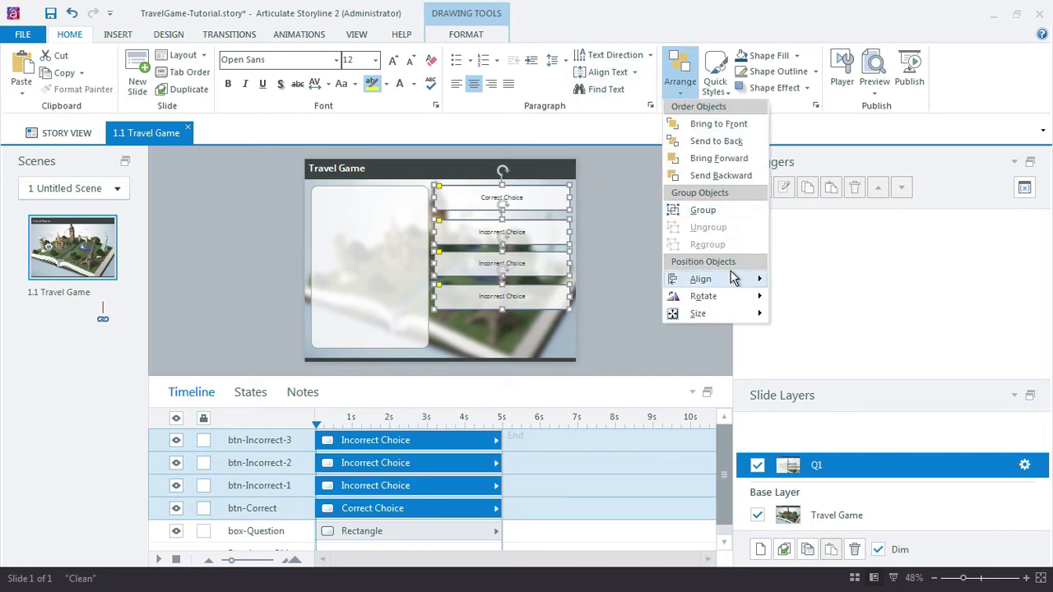
pyautogui.click(675, 86)
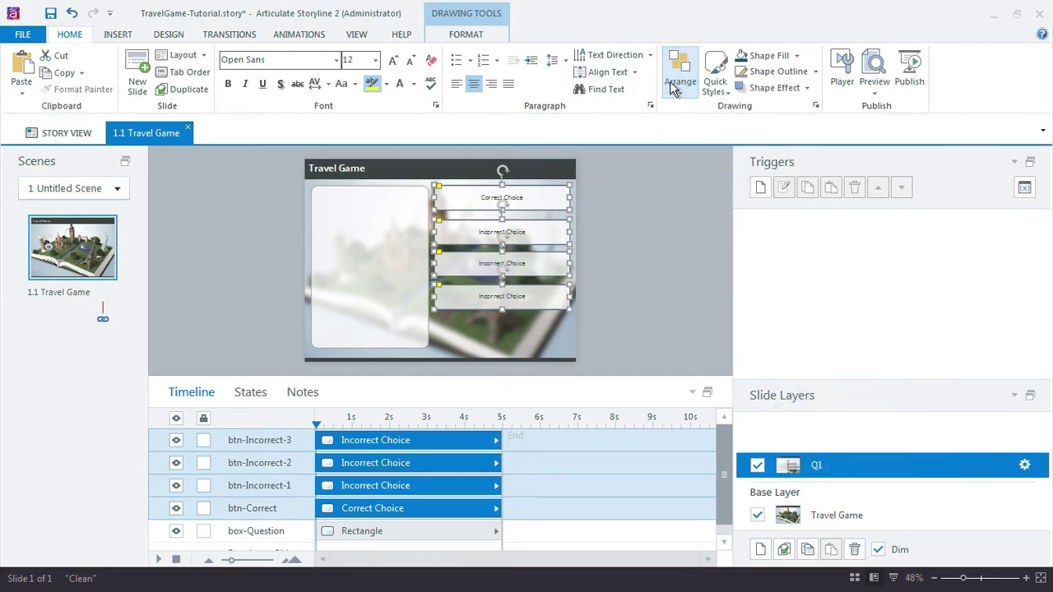
pyautogui.click(675, 85)
pyautogui.moveTo(716, 280)
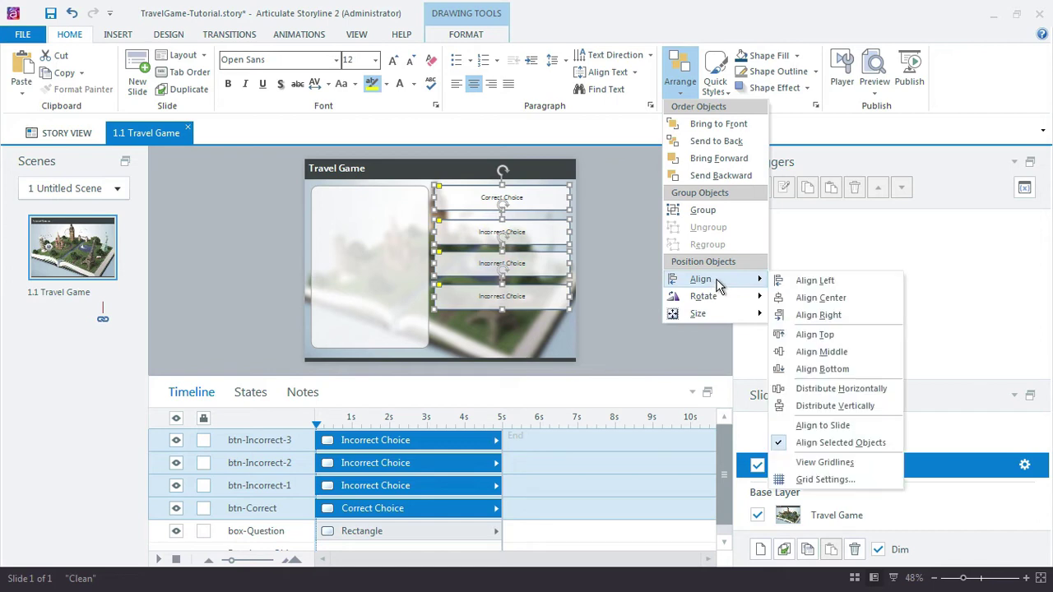
pyautogui.click(868, 404)
pyautogui.click(632, 310)
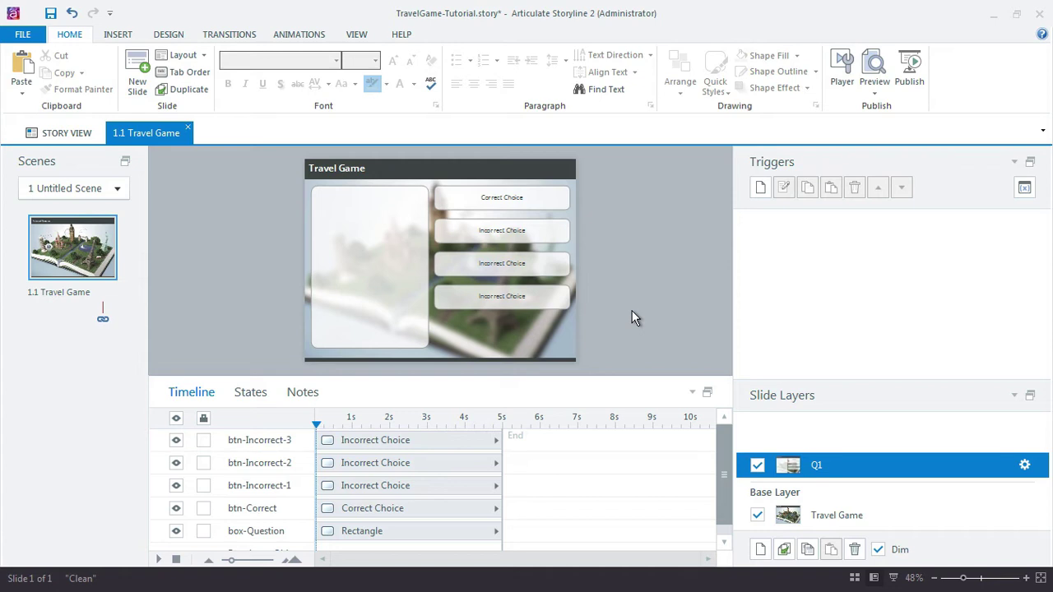
# Step: Assign all four choice buttons to Button Set 1
pyautogui.moveTo(625, 330)
pyautogui.mouseDown()
pyautogui.moveTo(414, 190)
pyautogui.moveTo(413, 178)
pyautogui.mouseUp()
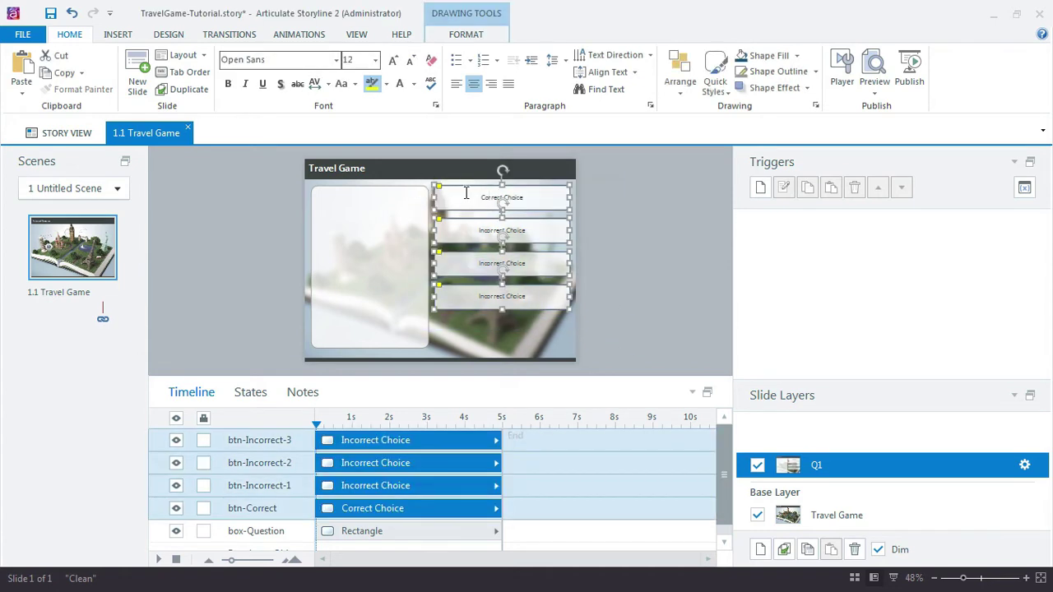
pyautogui.rightClick(529, 190)
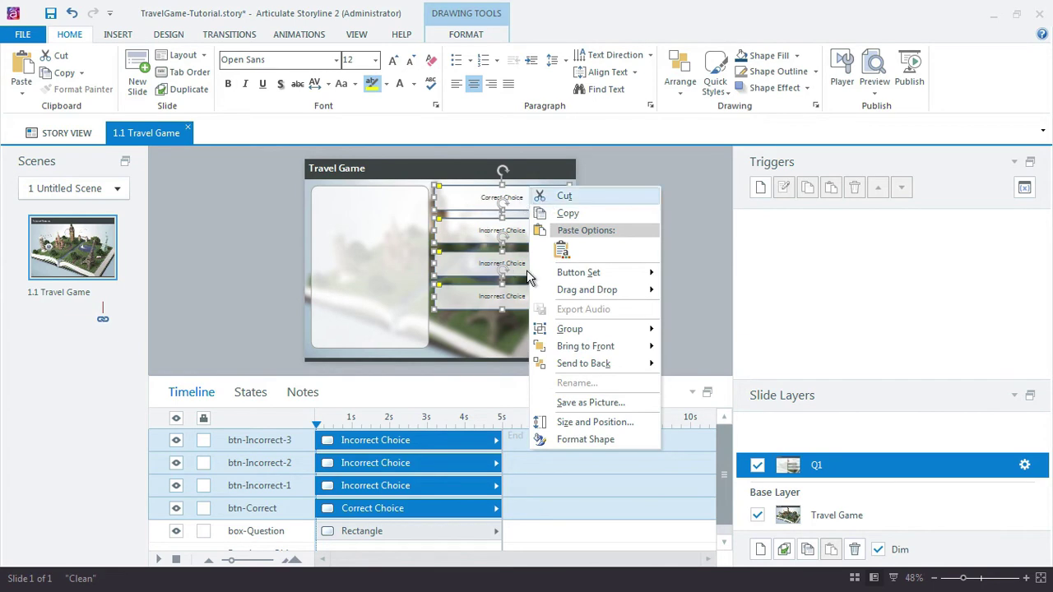
pyautogui.moveTo(566, 280)
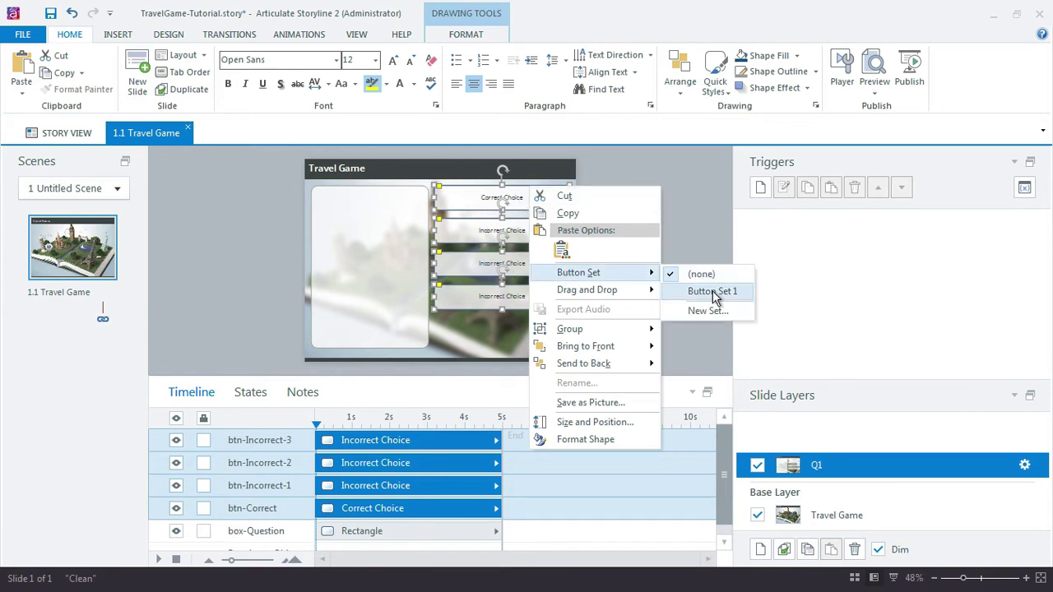
pyautogui.click(713, 290)
pyautogui.click(705, 289)
# Step: Preview the Selected state of the btn-Incorrect-2 button
pyautogui.click(527, 264)
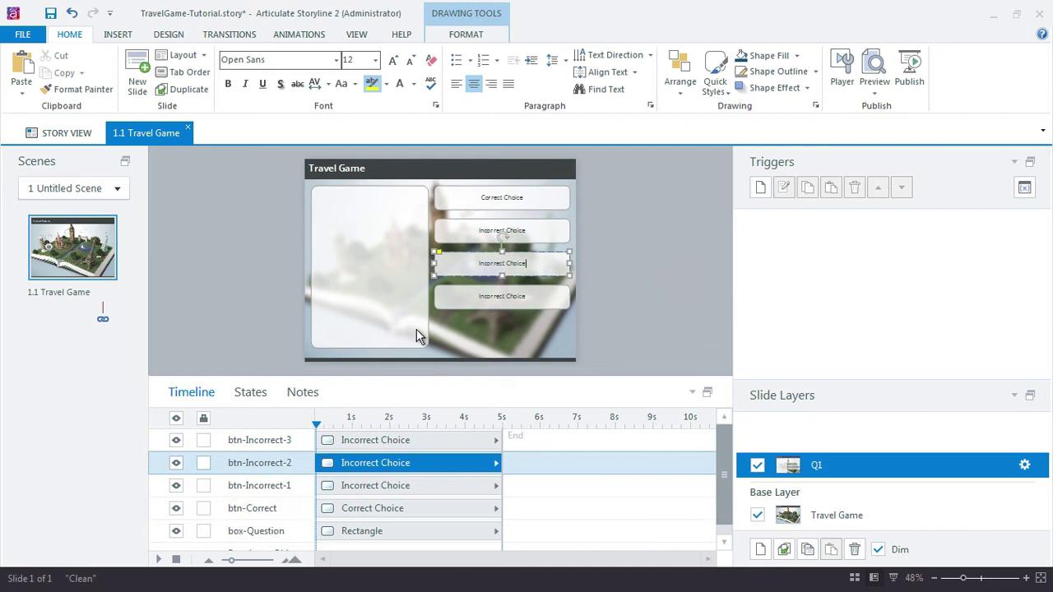
pyautogui.click(251, 393)
pyautogui.click(397, 457)
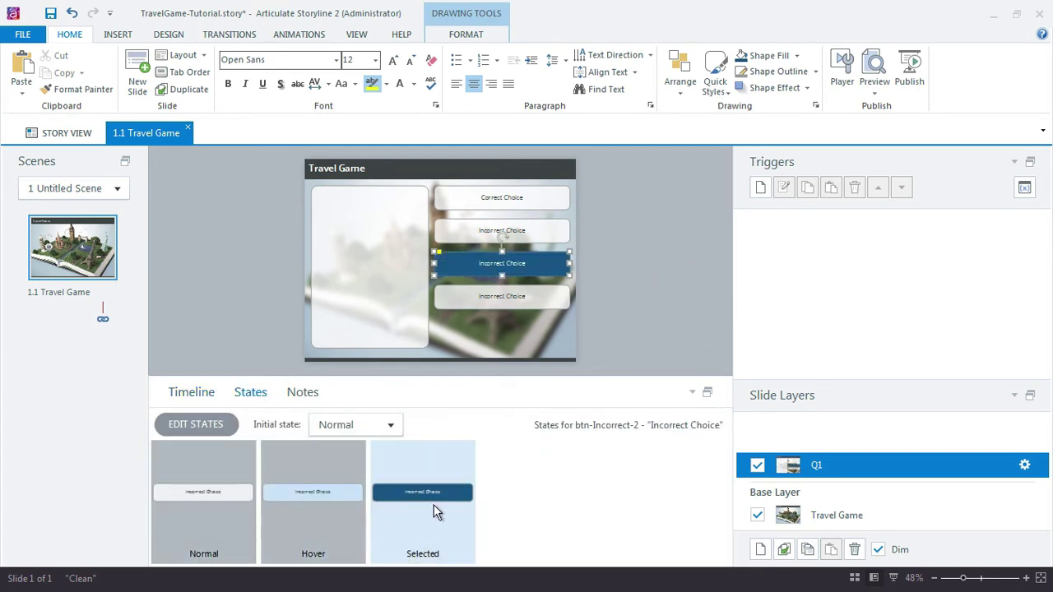
pyautogui.click(685, 333)
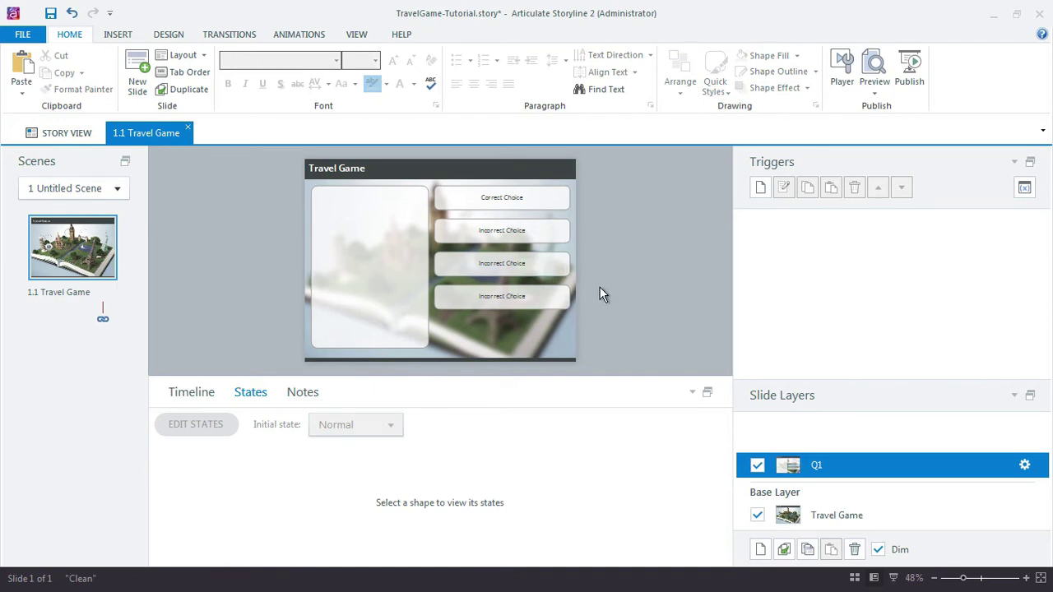
# Step: Add a trigger to the map marker btn-Marker-1 on the base layer that shows layer Q1 when the user clicks it
pyautogui.click(860, 514)
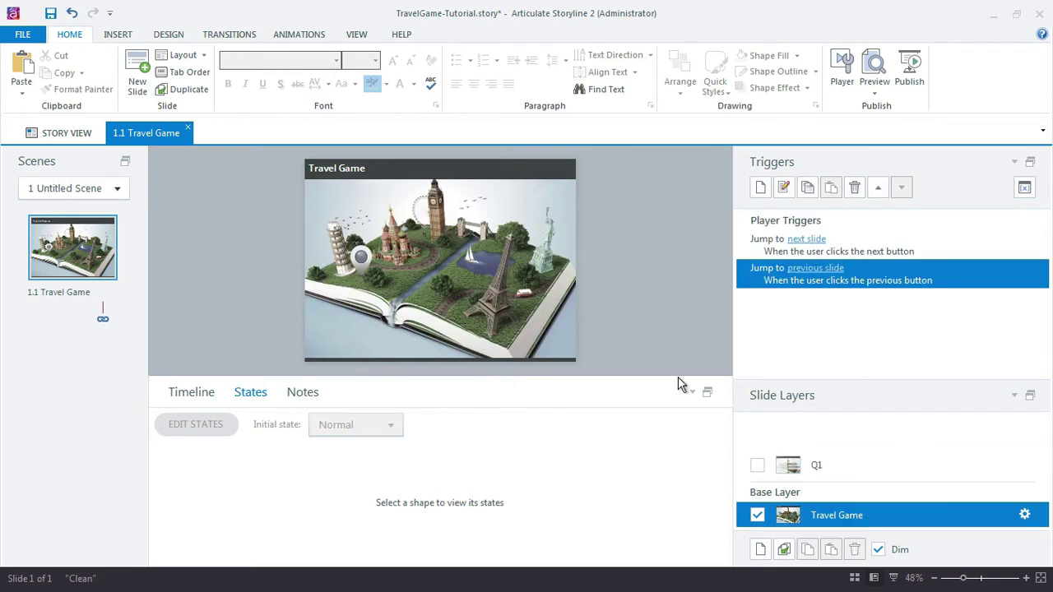
pyautogui.click(360, 259)
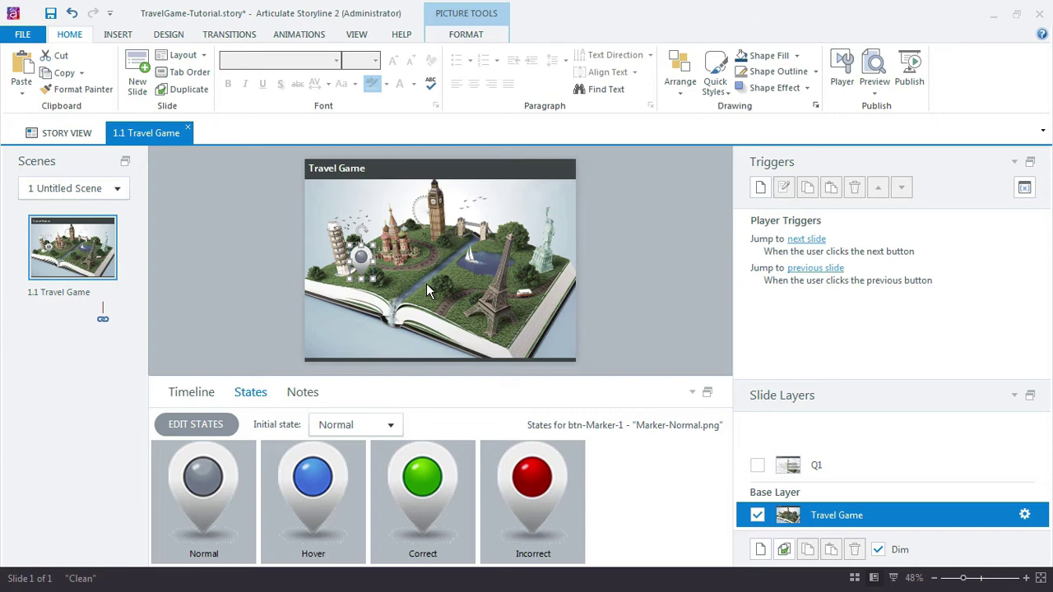
pyautogui.click(760, 188)
pyautogui.moveTo(582, 192); pyautogui.dragTo(790, 81)
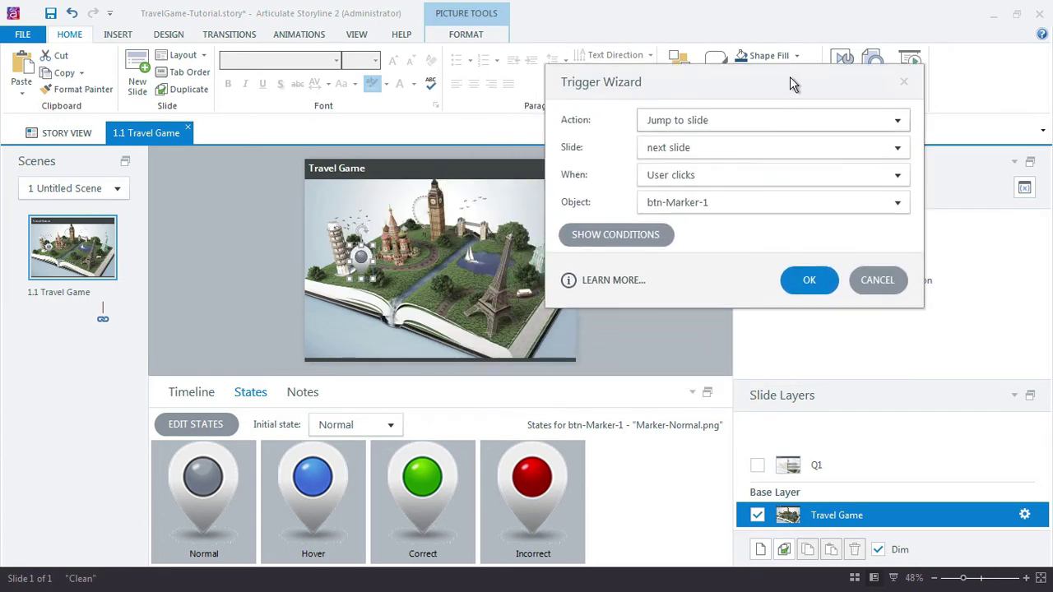
pyautogui.click(707, 122)
pyautogui.click(673, 74)
pyautogui.click(682, 147)
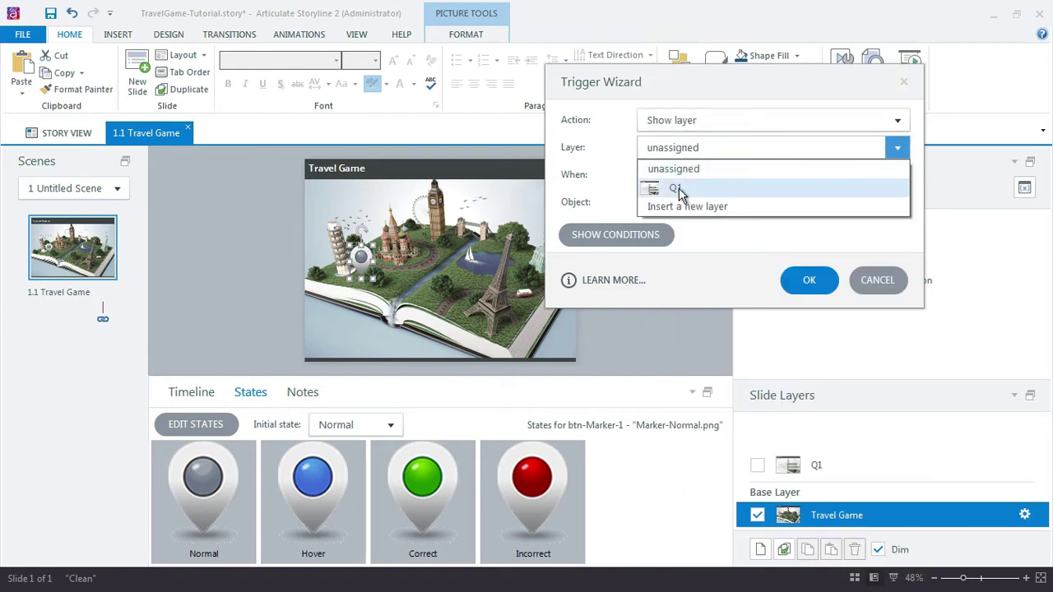
pyautogui.click(703, 189)
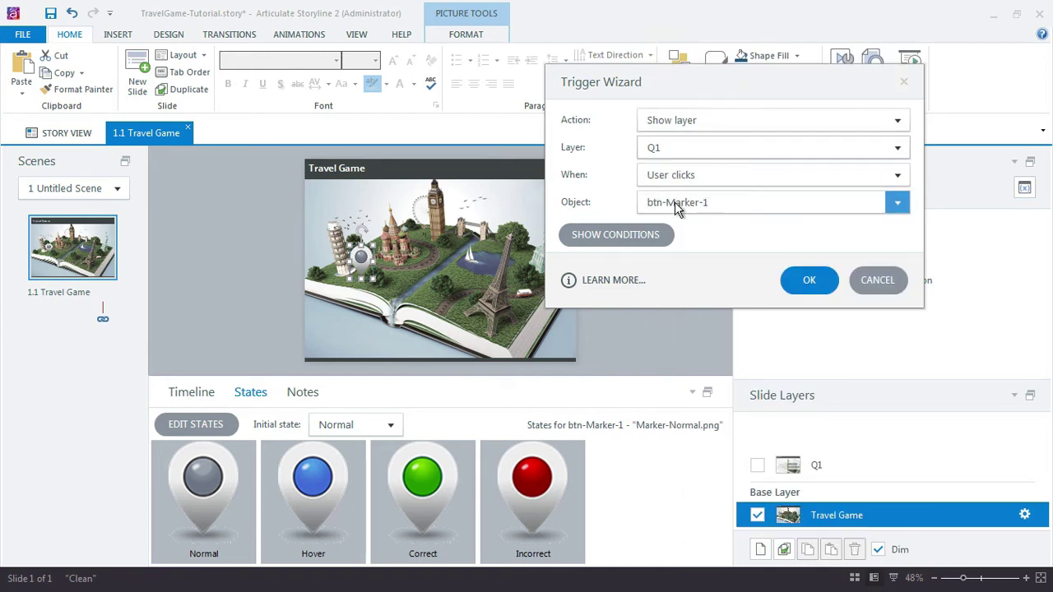
pyautogui.click(811, 281)
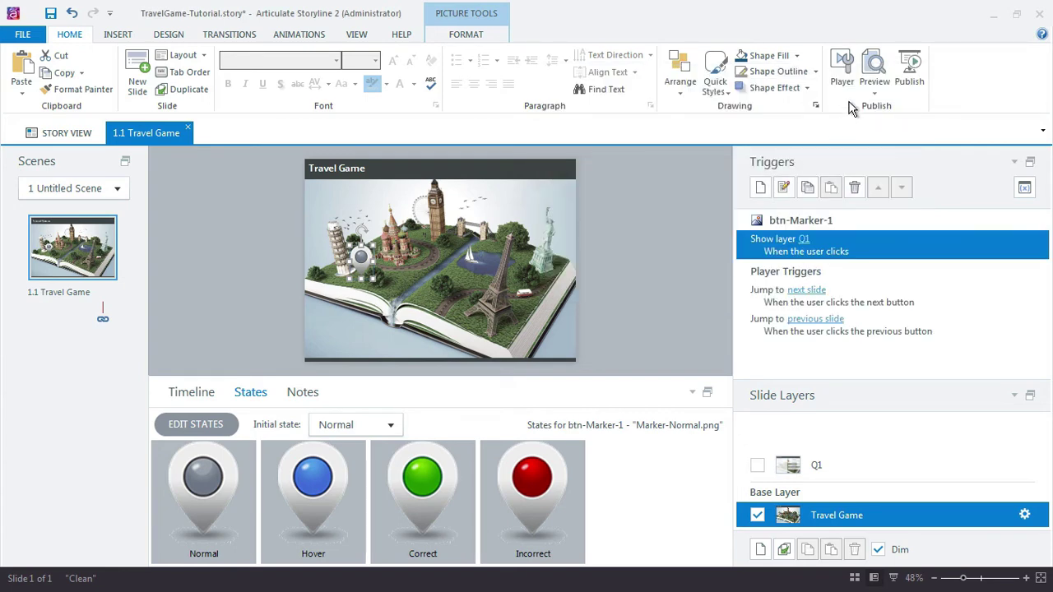
# Step: Preview the slide, open the question layer from the map marker, test selecting the different choice buttons, and close the preview
pyautogui.click(876, 86)
pyautogui.click(896, 110)
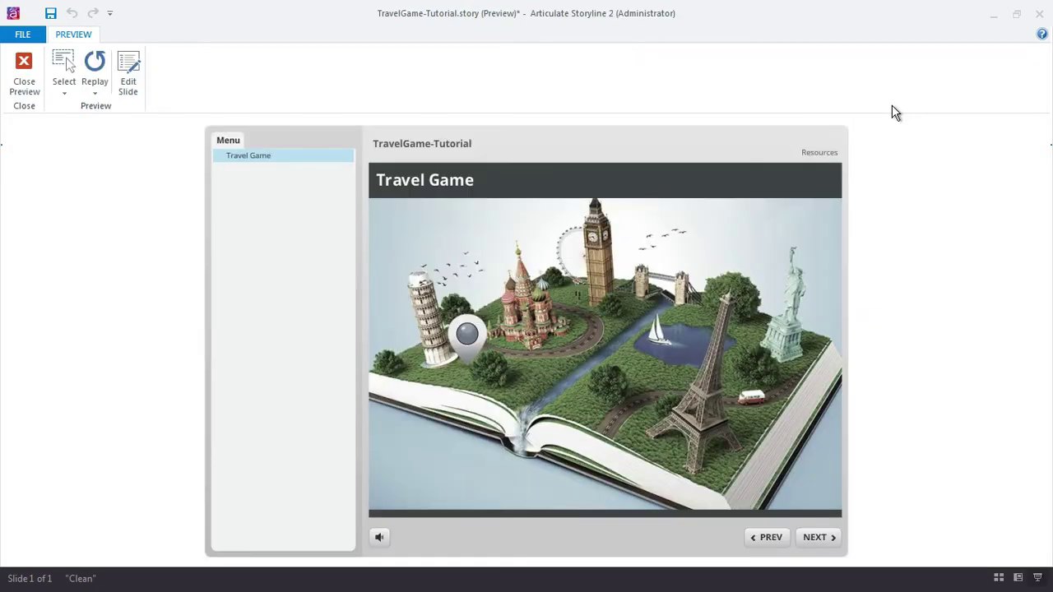
pyautogui.click(468, 337)
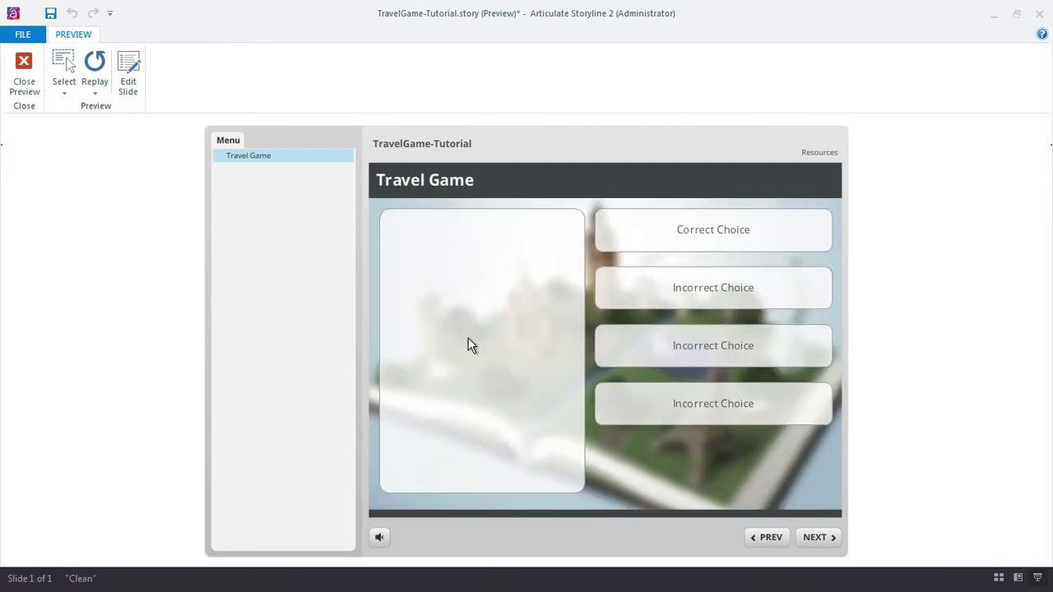
pyautogui.click(682, 239)
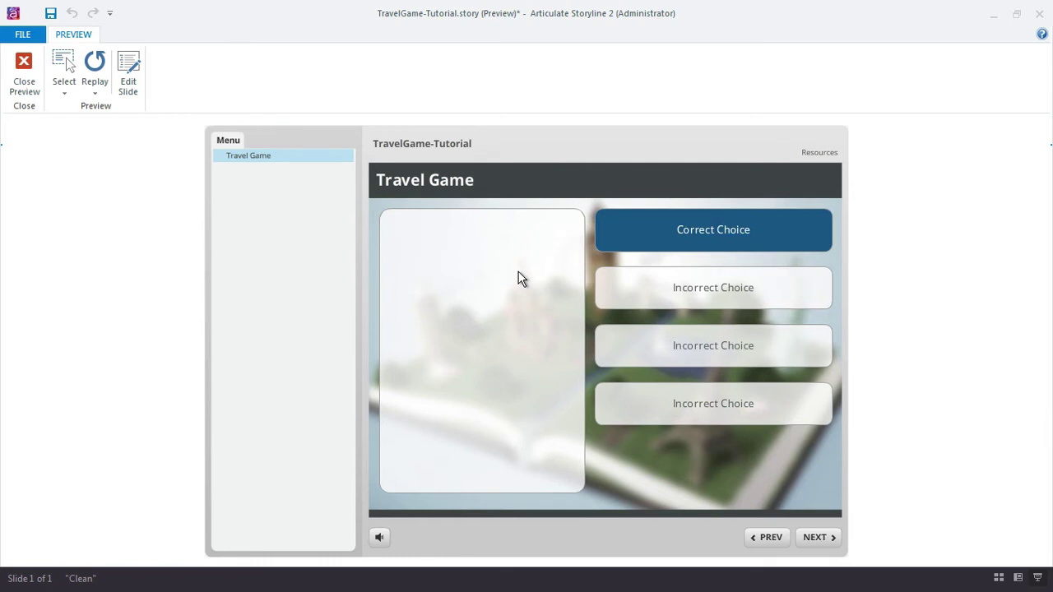
pyautogui.click(627, 299)
pyautogui.click(660, 344)
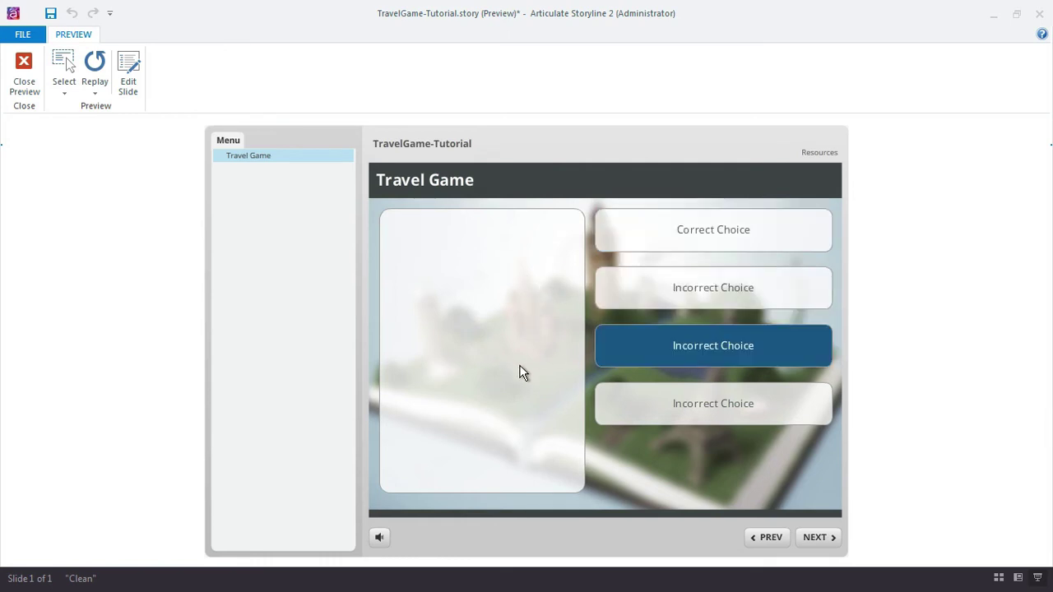
pyautogui.click(647, 415)
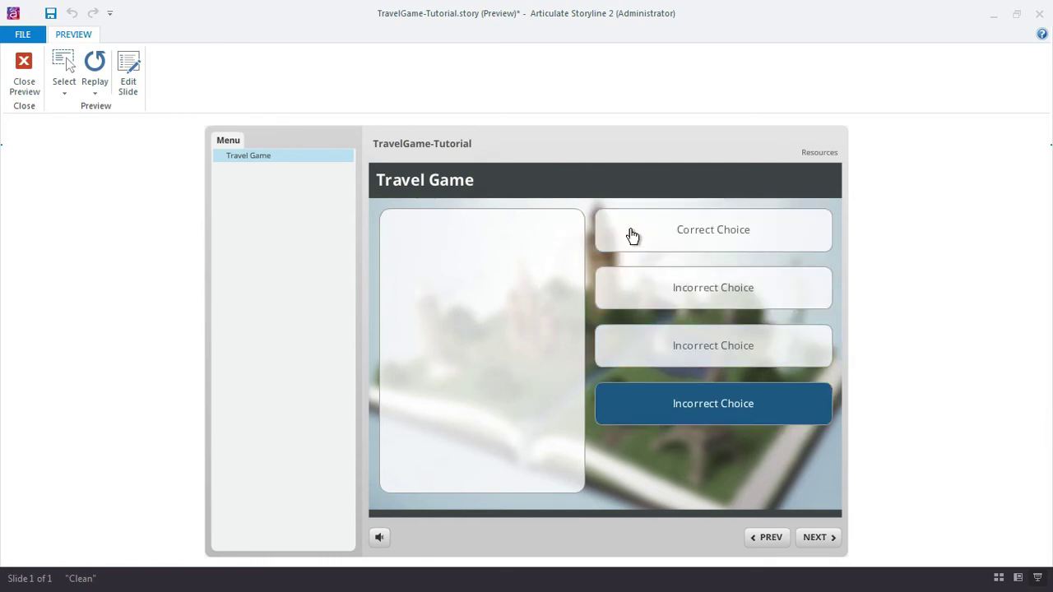
pyautogui.click(640, 285)
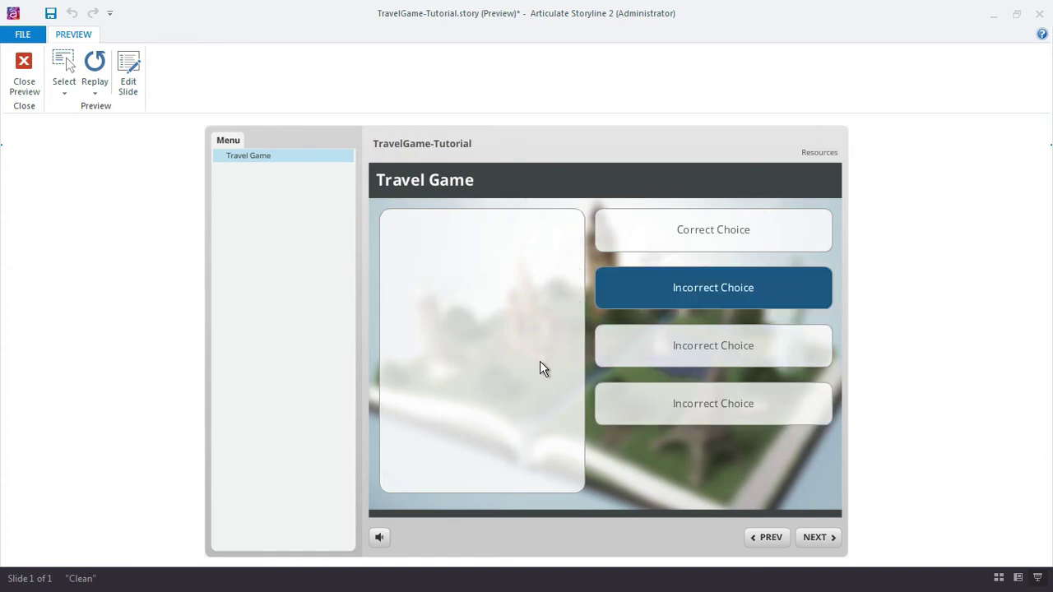
pyautogui.click(649, 358)
pyautogui.click(618, 233)
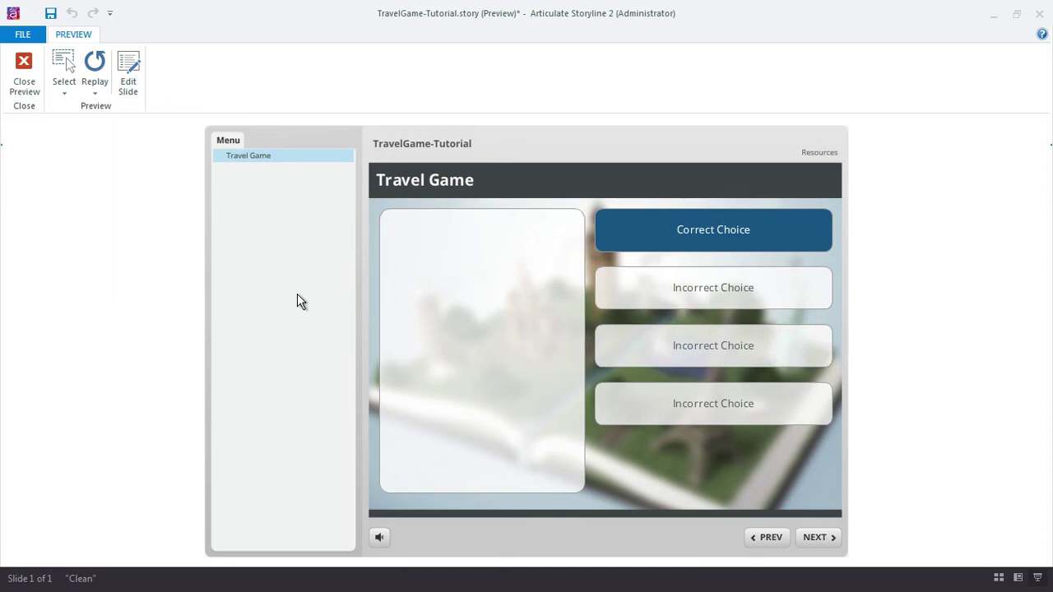
pyautogui.click(24, 73)
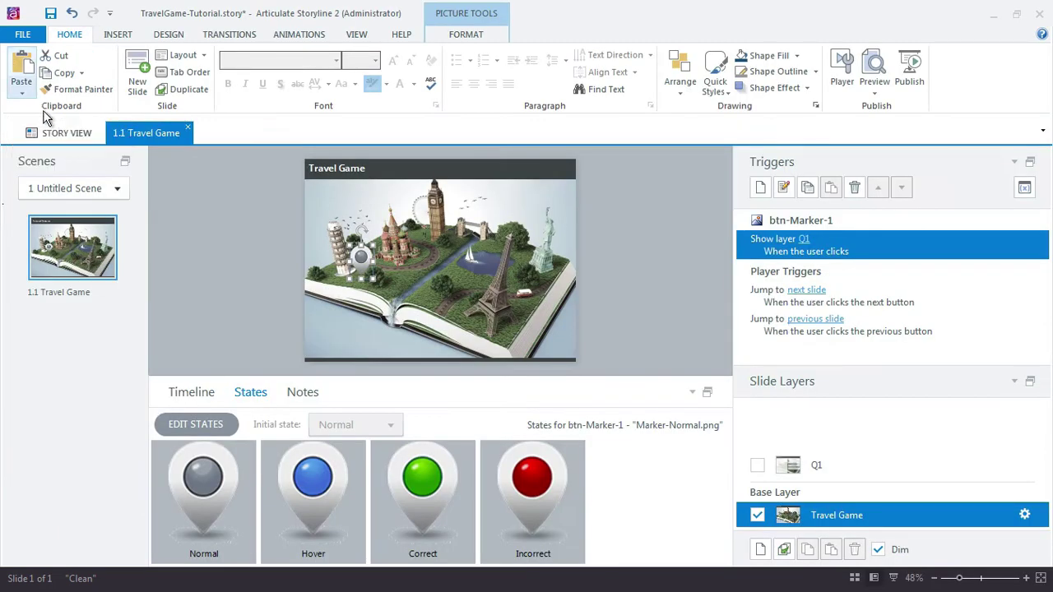
# Step: Copy the Submit button from the Elements scene's slide to the Q1 layer and place it below the last choice, aligned with its right edge
pyautogui.click(56, 134)
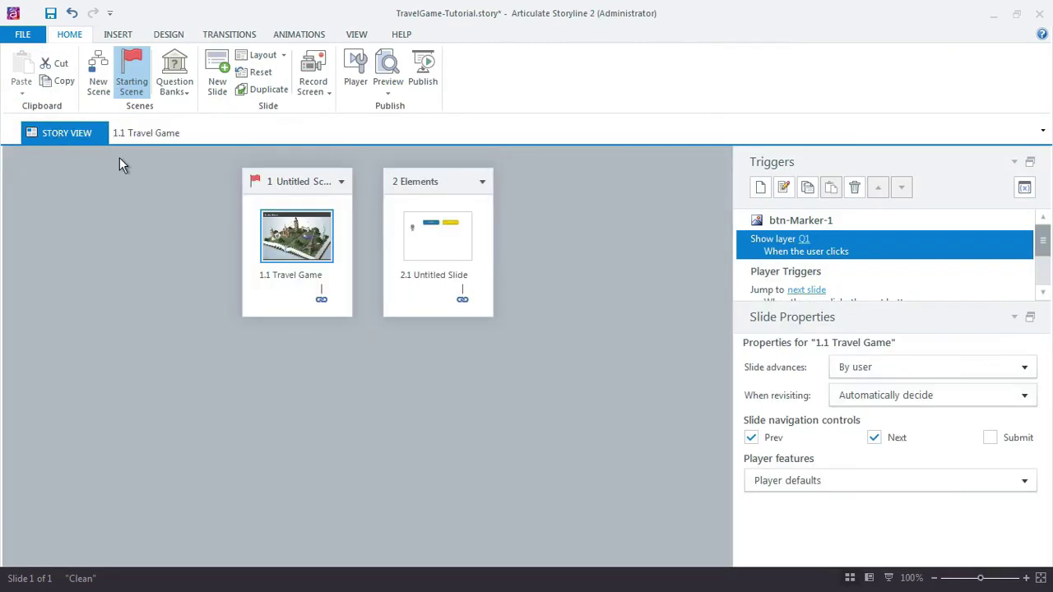
pyautogui.doubleClick(448, 239)
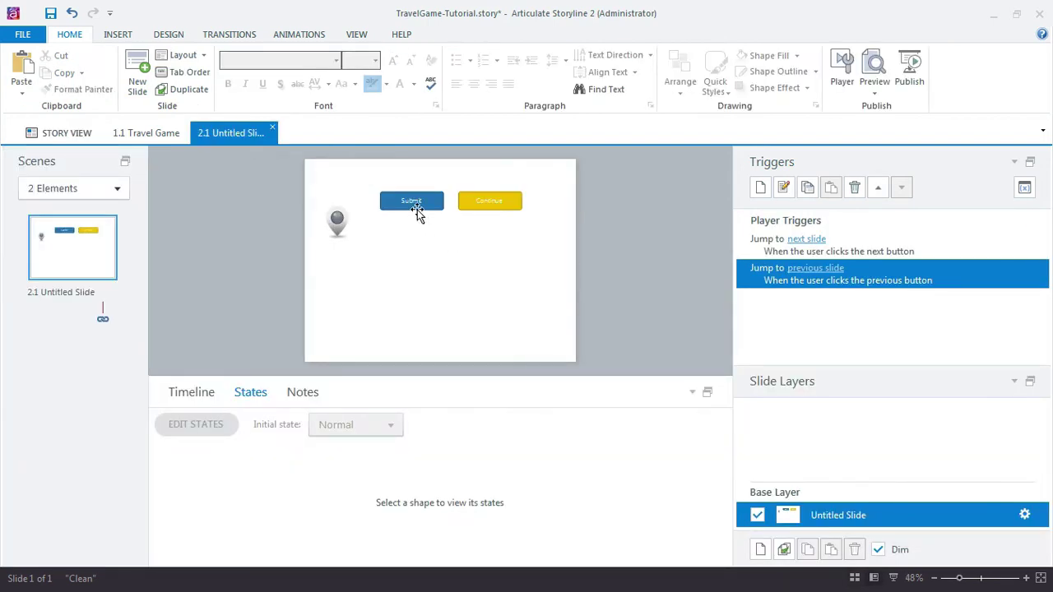
pyautogui.click(417, 210)
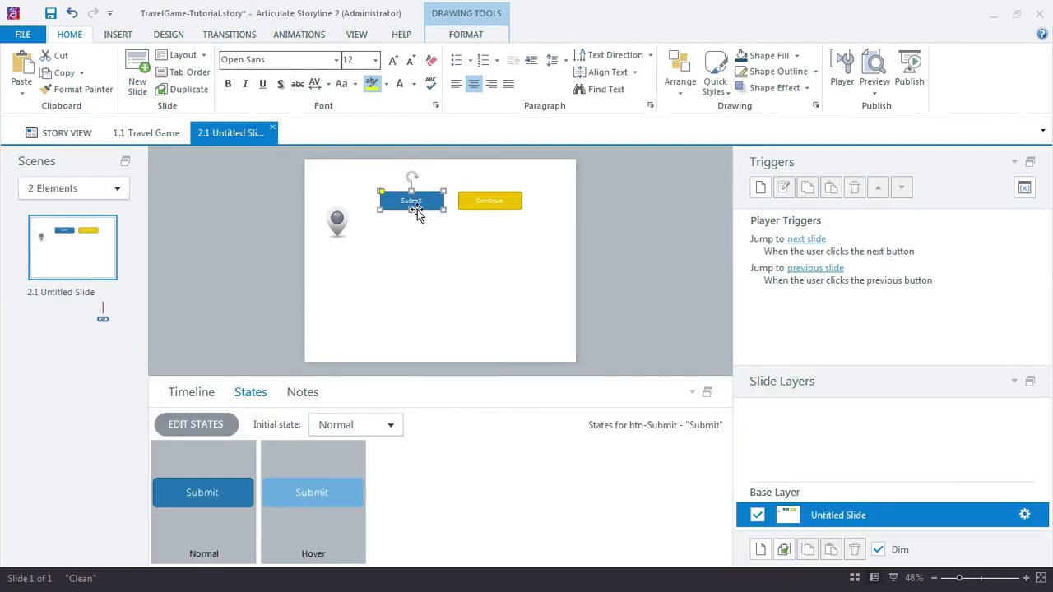
pyautogui.click(155, 135)
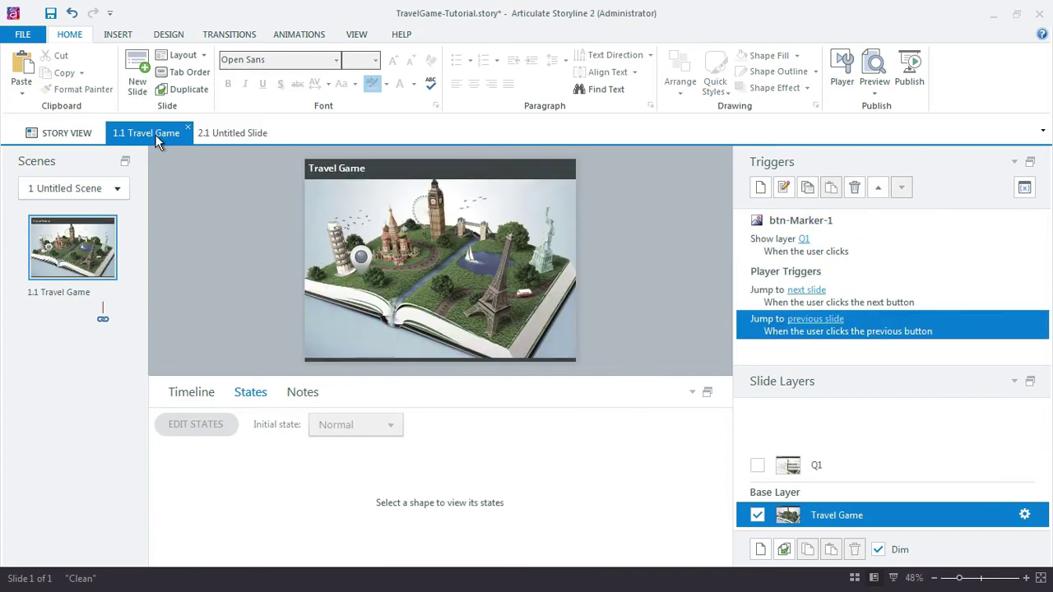
pyautogui.click(850, 475)
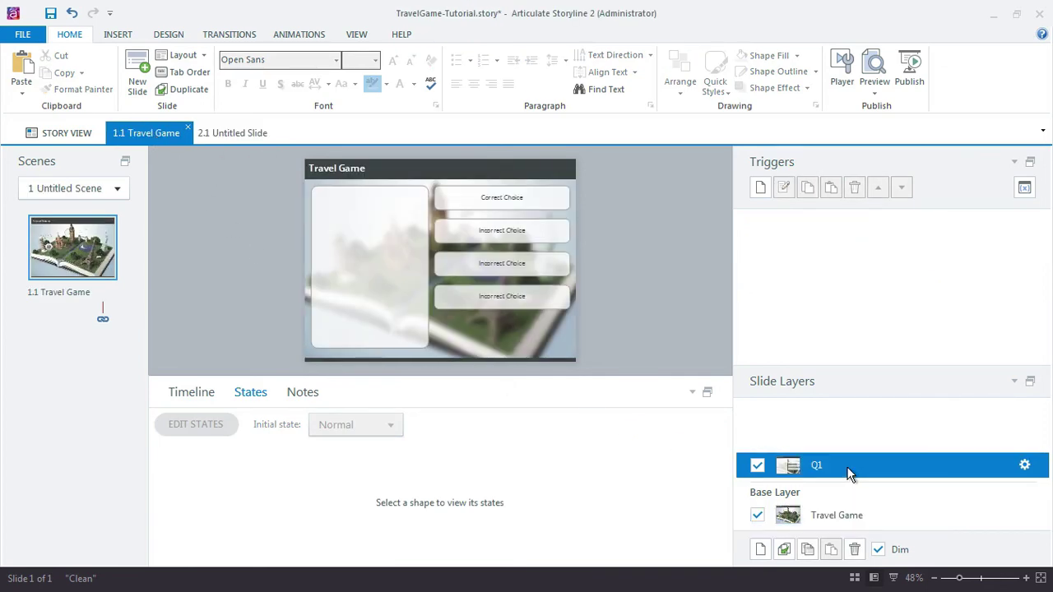
pyautogui.hotkey('ctrl', 'v')
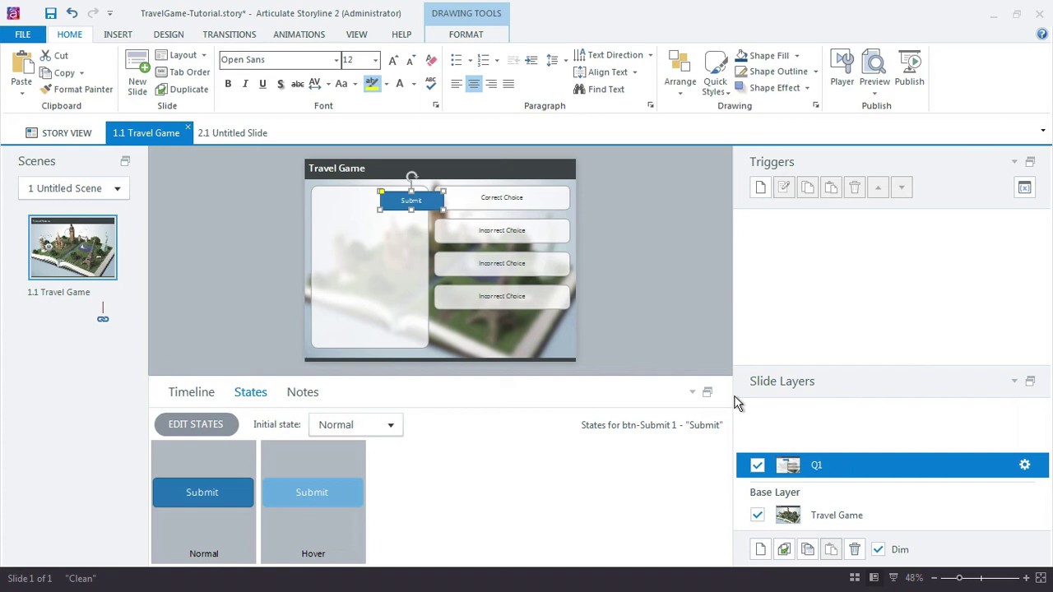
pyautogui.moveTo(398, 212); pyautogui.dragTo(550, 340)
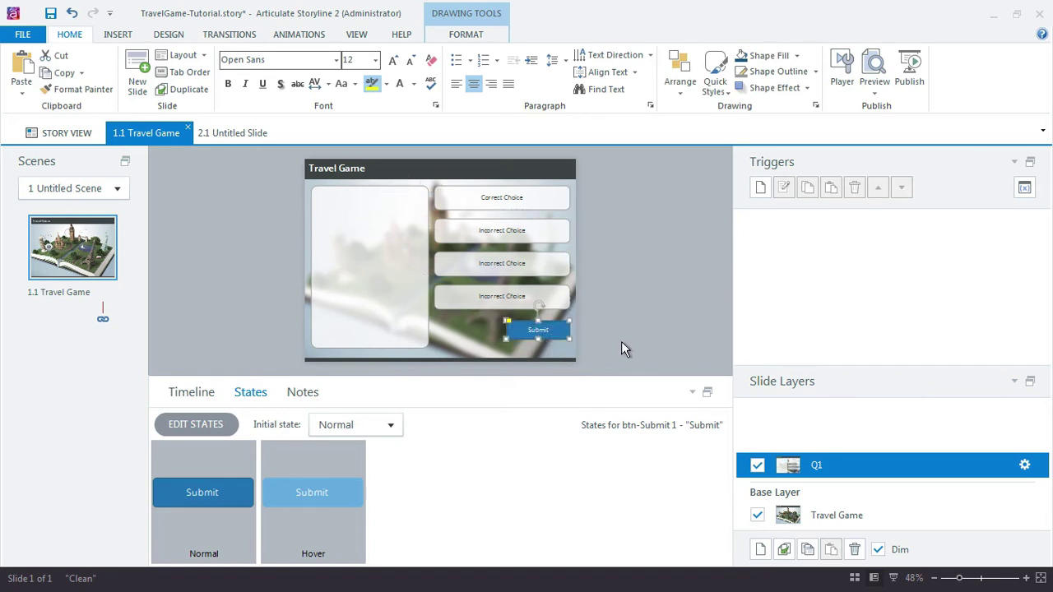
pyautogui.click(622, 344)
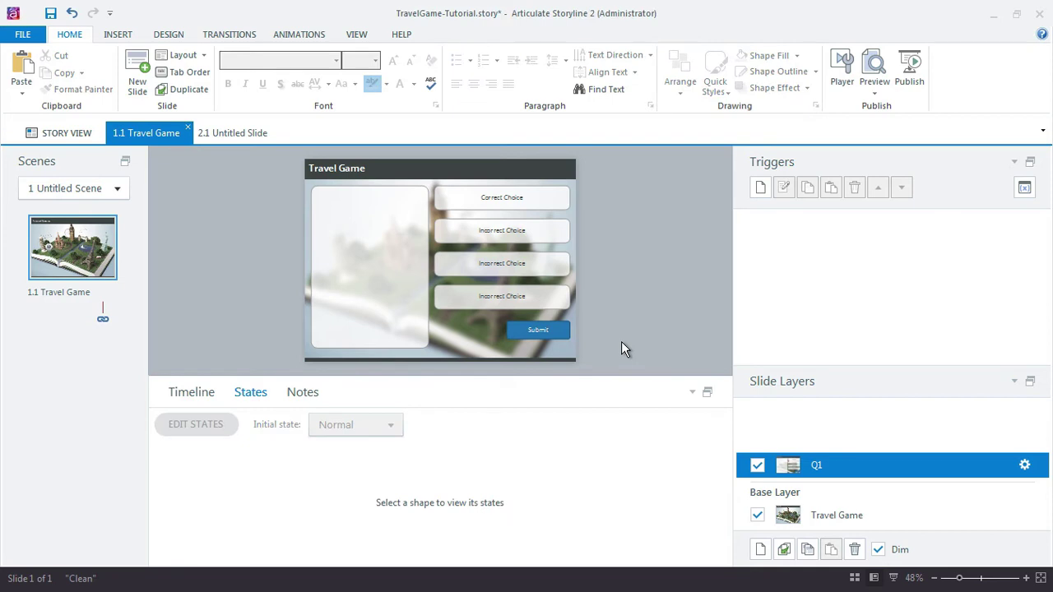
# Step: Add a Disabled state to the Submit button on the Q1 layer
pyautogui.click(545, 339)
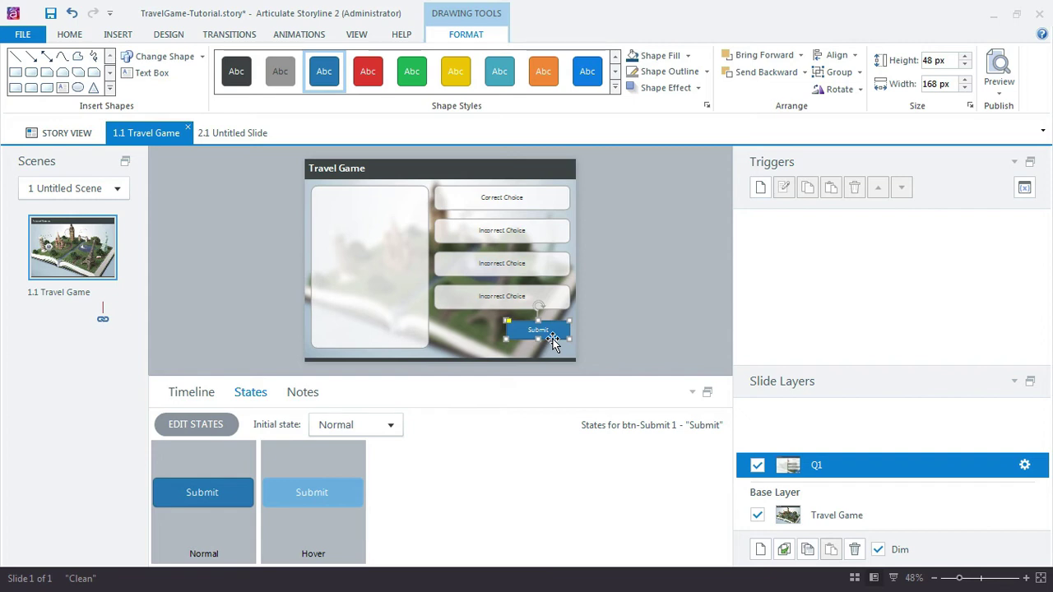
pyautogui.click(195, 424)
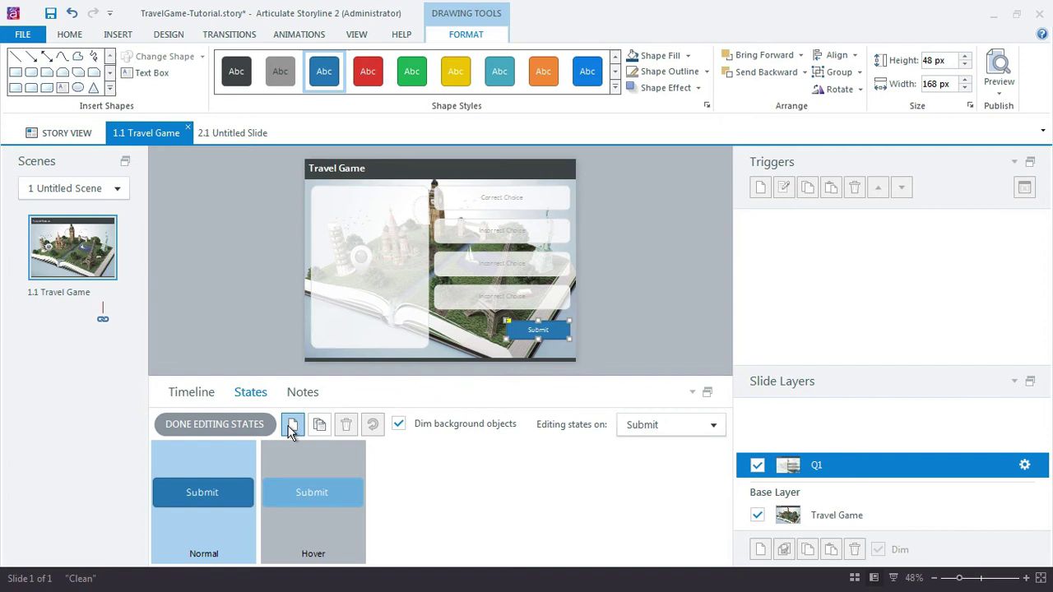
pyautogui.click(290, 430)
pyautogui.moveTo(461, 241); pyautogui.dragTo(643, 207)
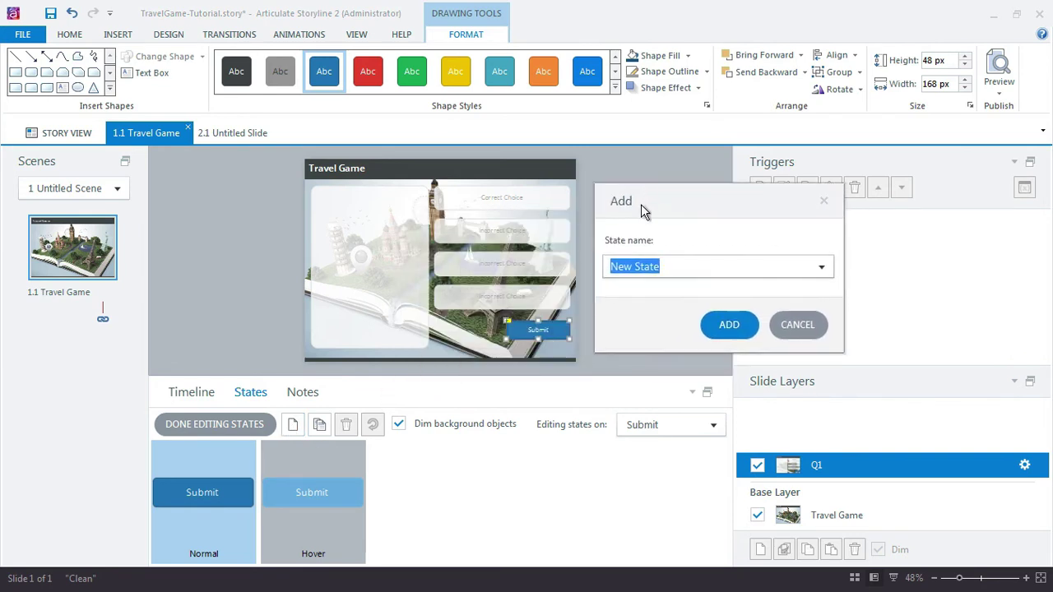
pyautogui.click(823, 267)
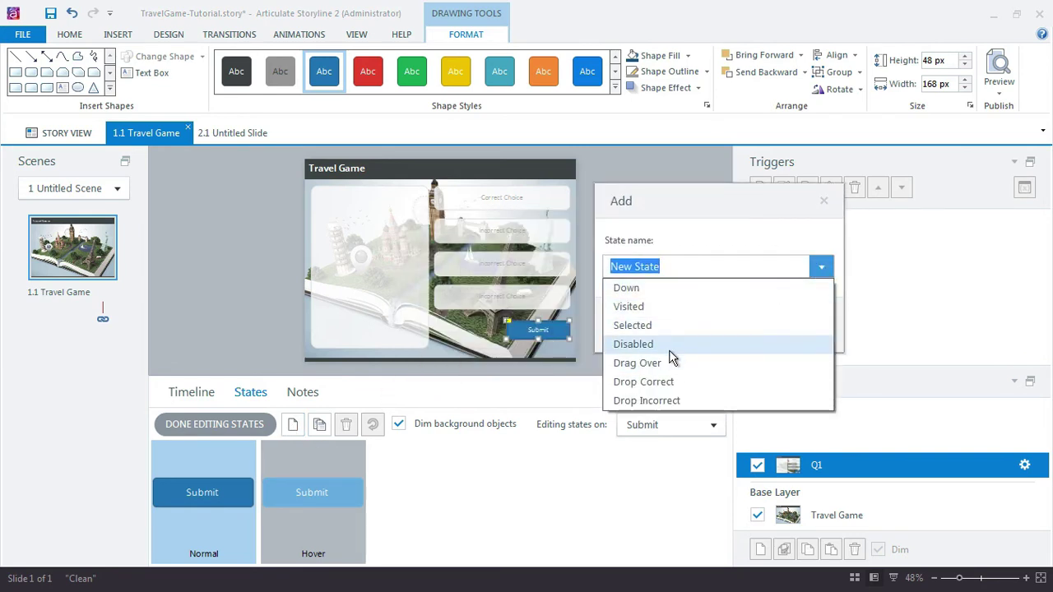
pyautogui.click(669, 350)
pyautogui.click(728, 329)
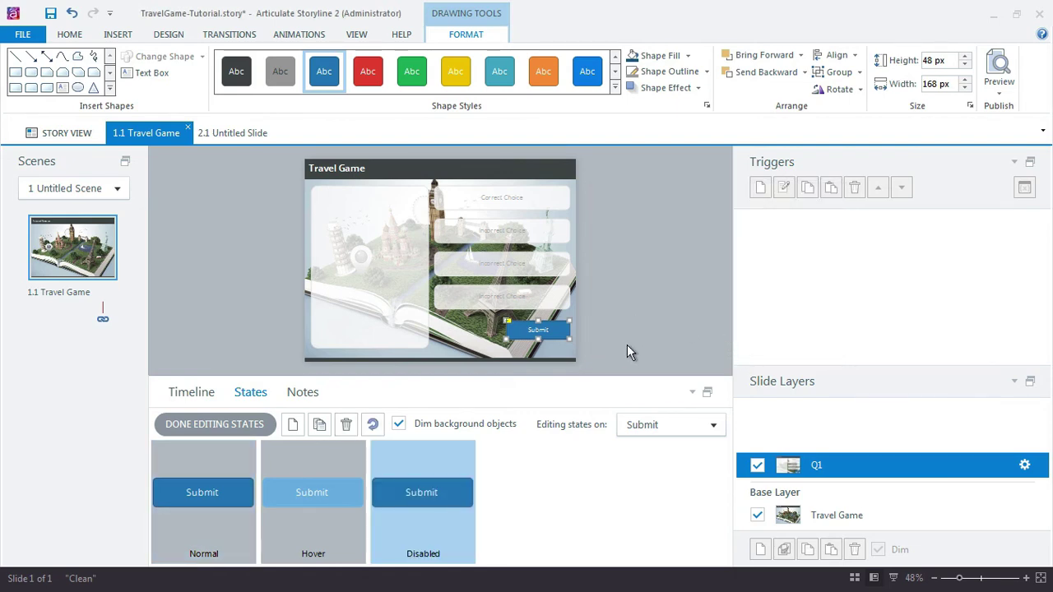
# Step: Set the fill transparency of the Submit button's Disabled state to 50%
pyautogui.rightClick(548, 321)
pyautogui.click(604, 308)
pyautogui.moveTo(446, 51); pyautogui.dragTo(715, 39)
pyautogui.doubleClick(942, 278)
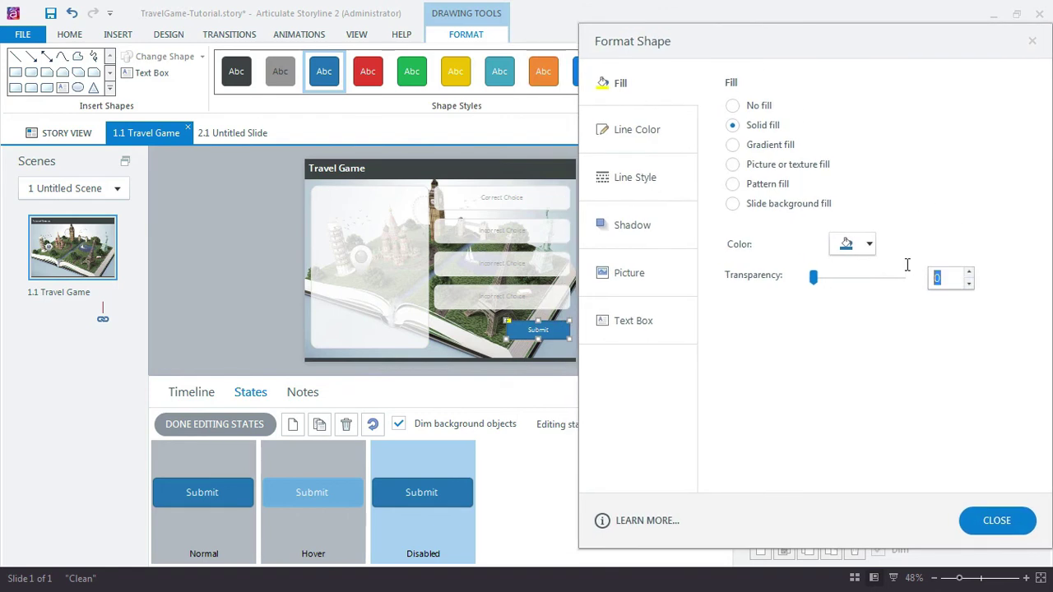
pyautogui.write('50')
pyautogui.press('Tab')
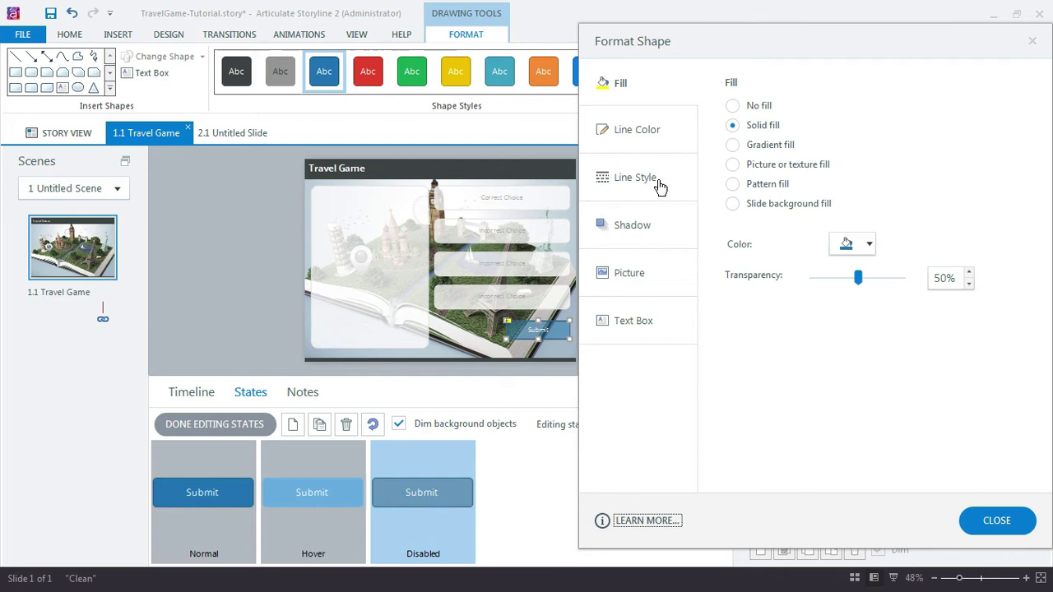
# Step: Set the line color transparency of the Submit button's Disabled state to 50%
pyautogui.click(660, 186)
pyautogui.click(648, 135)
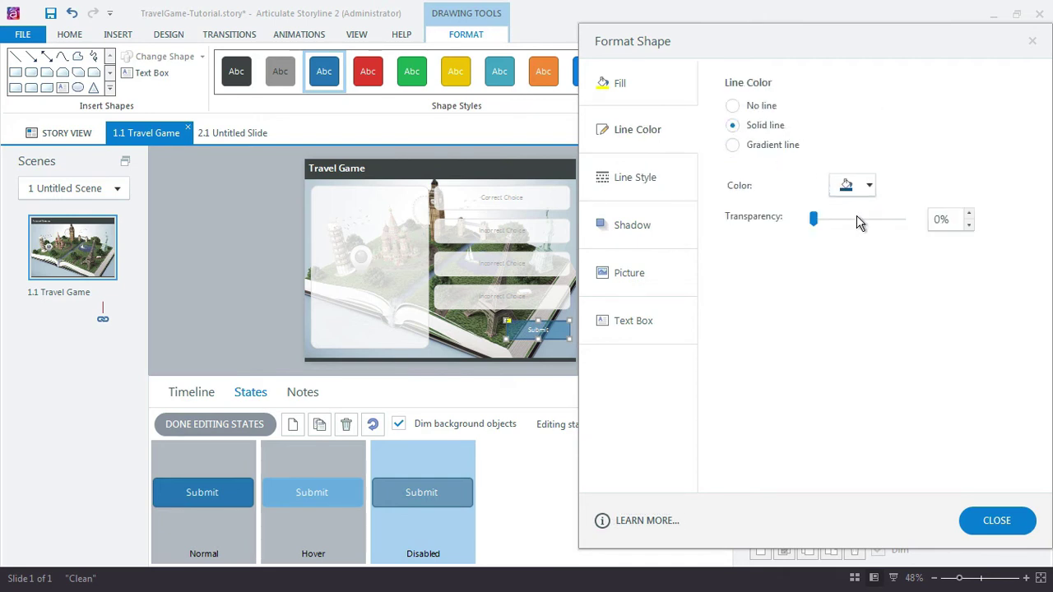
pyautogui.doubleClick(942, 218)
pyautogui.write('50')
pyautogui.press('Tab')
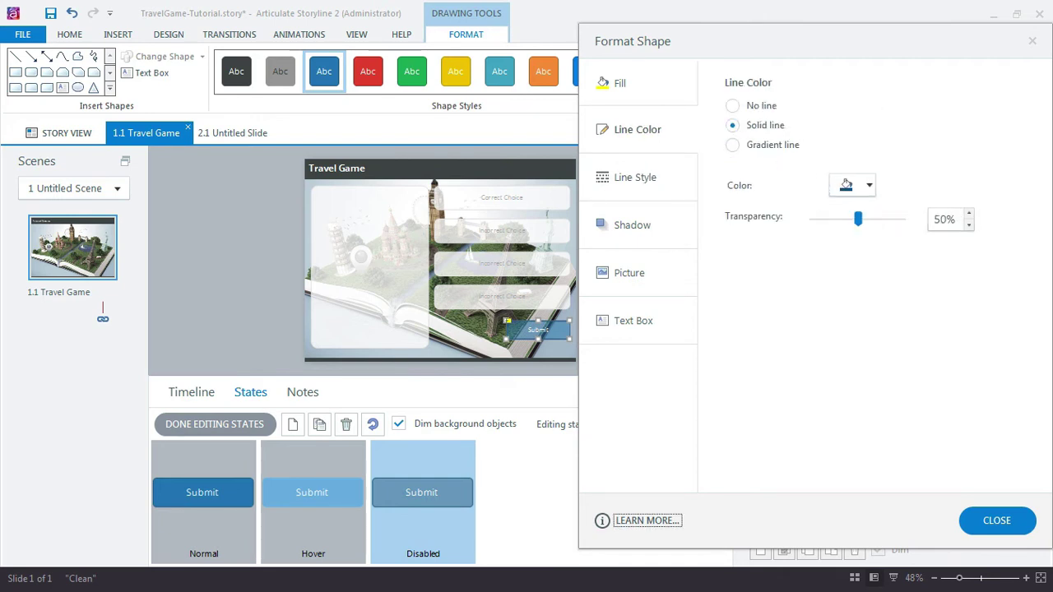
pyautogui.click(997, 520)
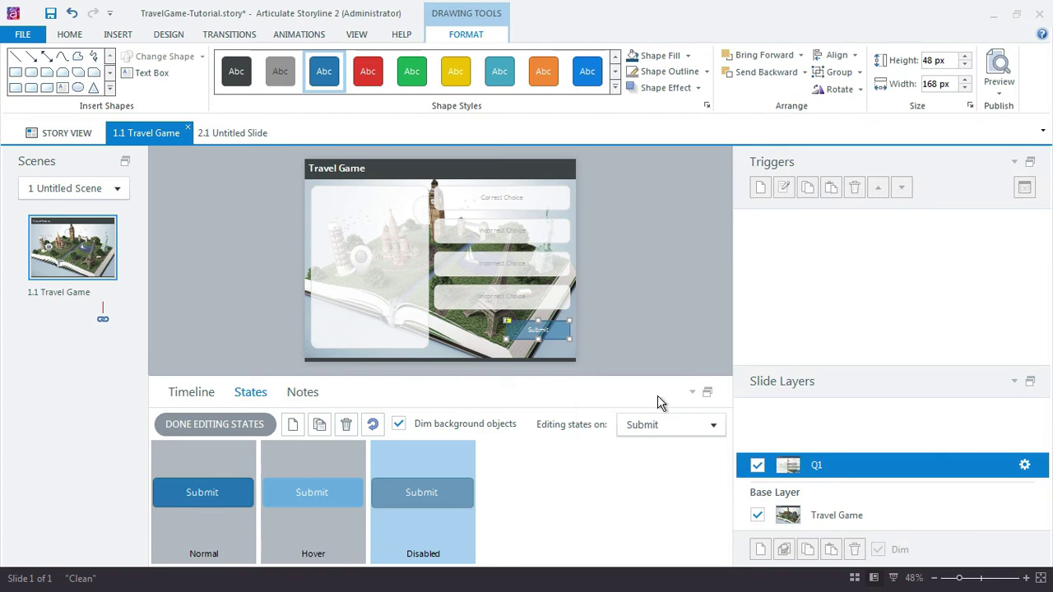
# Step: Change the Submit label's text color in the Disabled state to a lighter blue theme color and finish editing the states
pyautogui.click(552, 327)
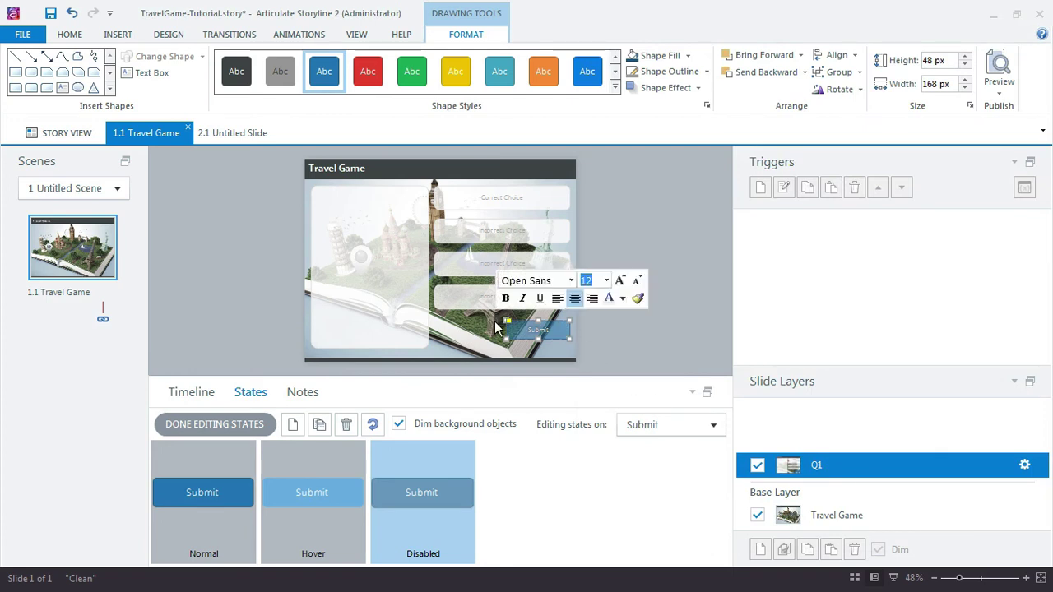
pyautogui.click(74, 34)
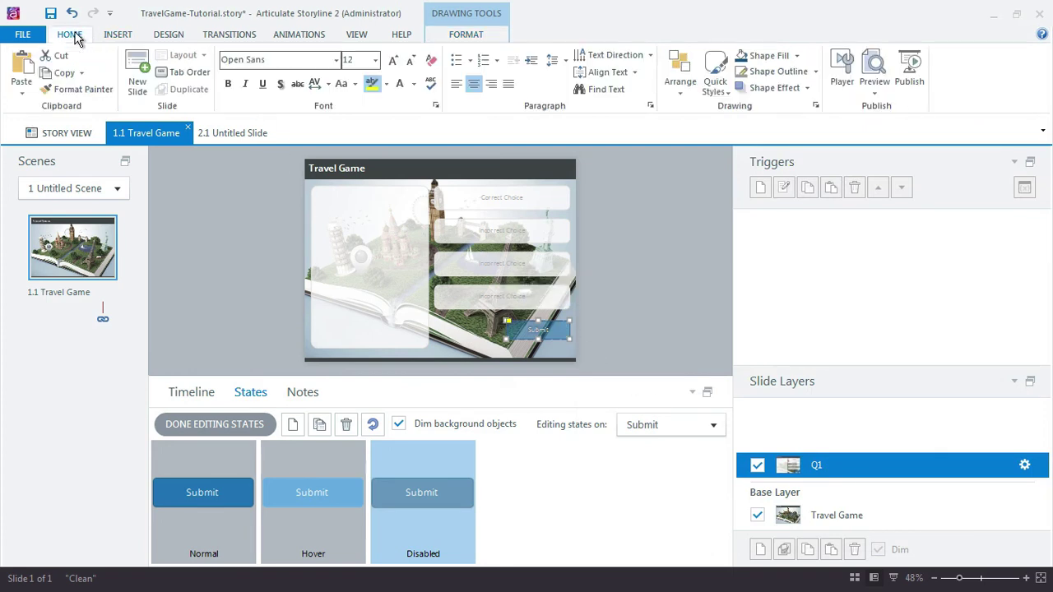
pyautogui.click(414, 86)
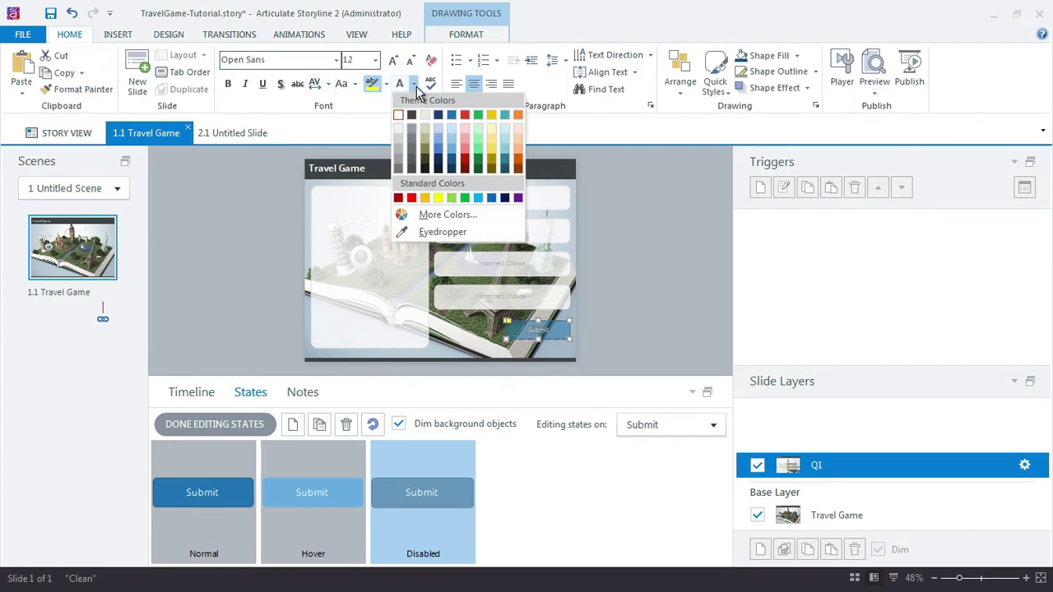
pyautogui.click(453, 137)
pyautogui.click(702, 339)
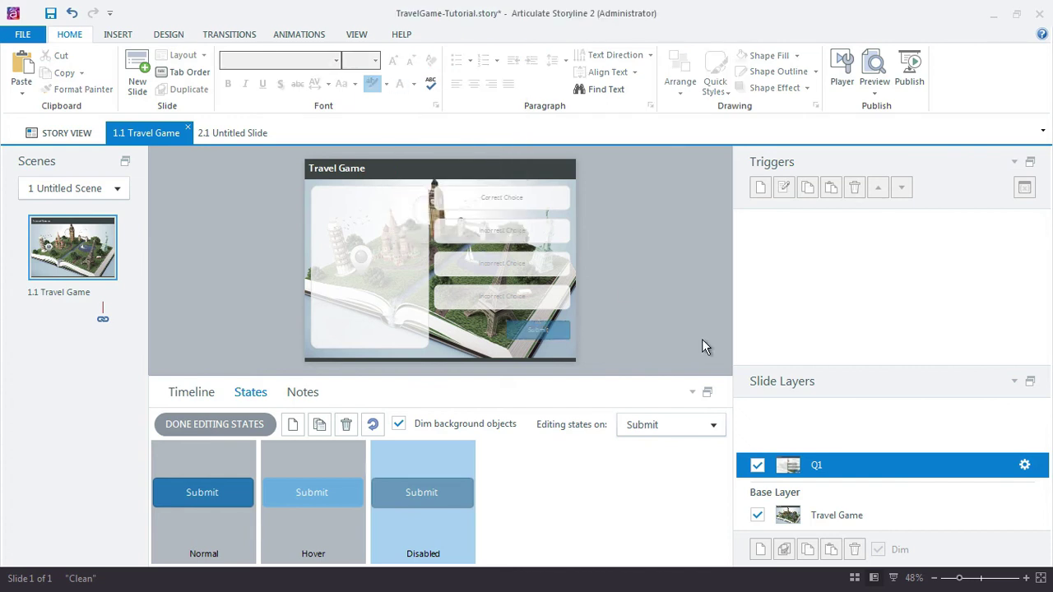
pyautogui.click(541, 332)
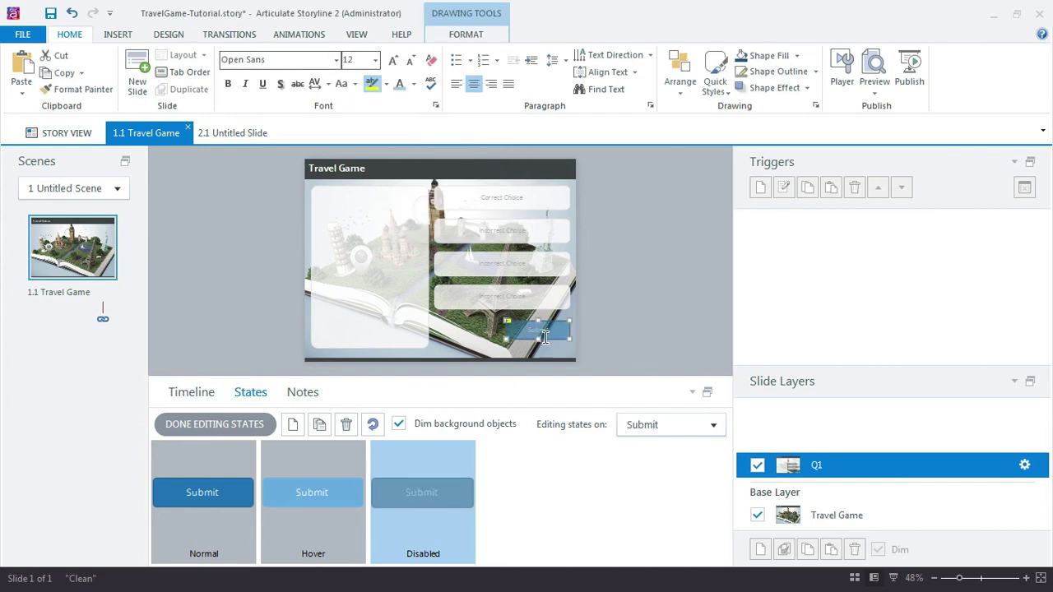
pyautogui.click(216, 423)
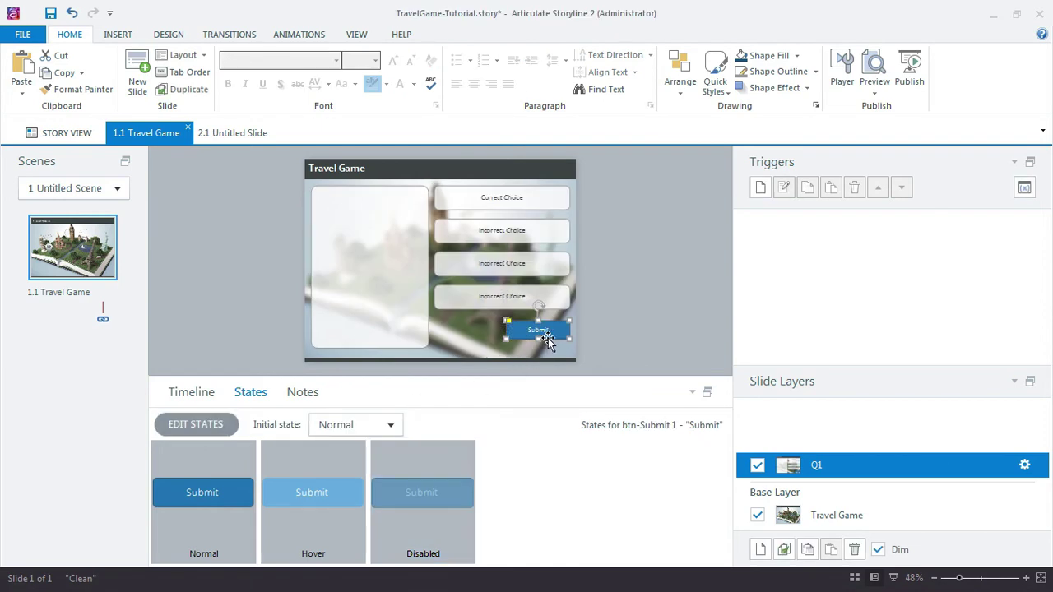
# Step: Replace the Submit button on the Elements scene's slide with the Q1 layer's version, placed just left of the Continue button
pyautogui.click(221, 132)
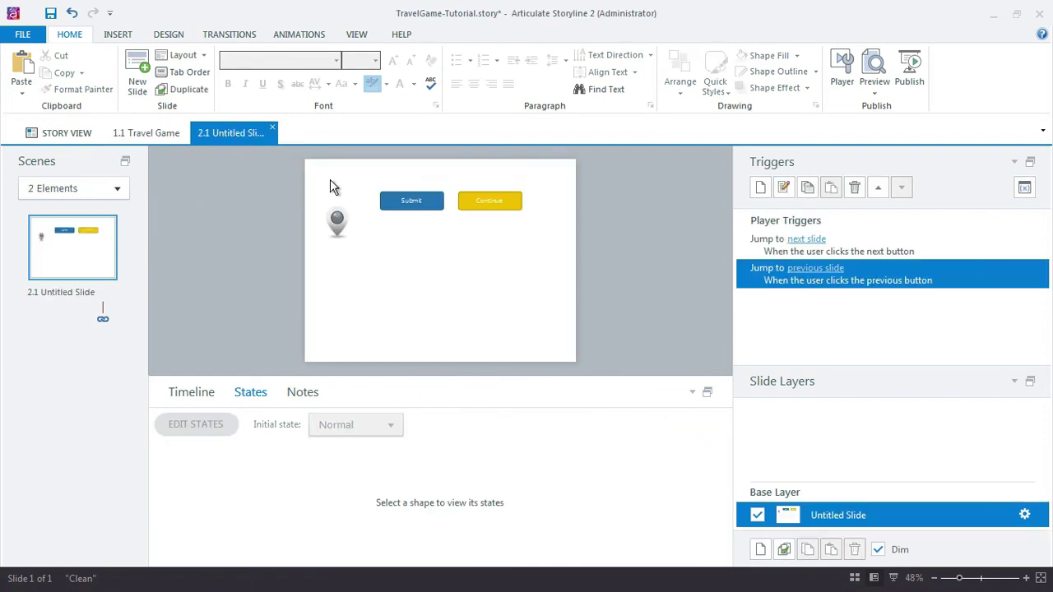
pyautogui.click(409, 200)
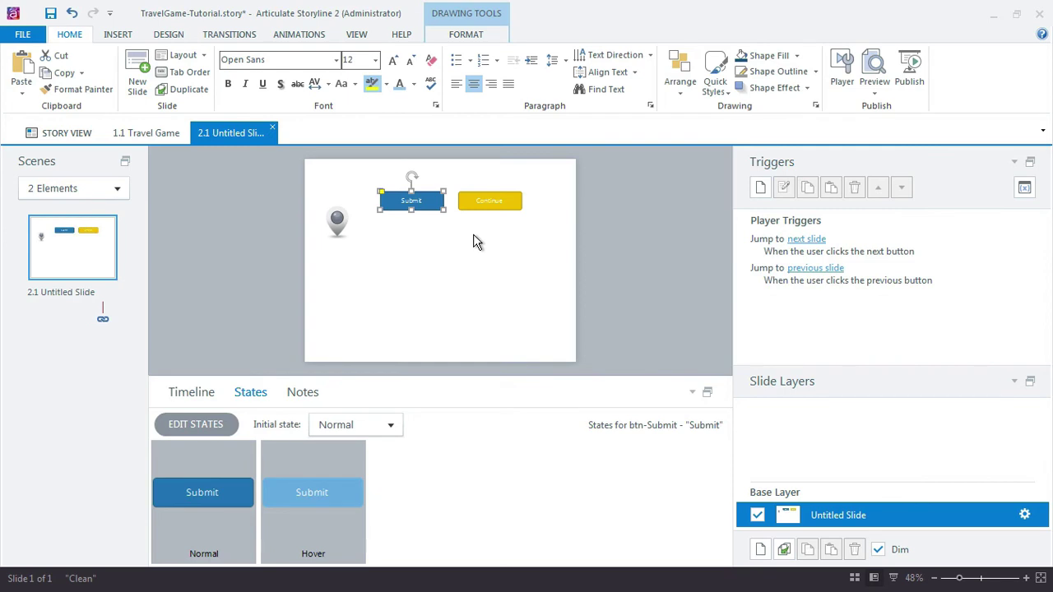
pyautogui.hotkey('ctrl', 'v')
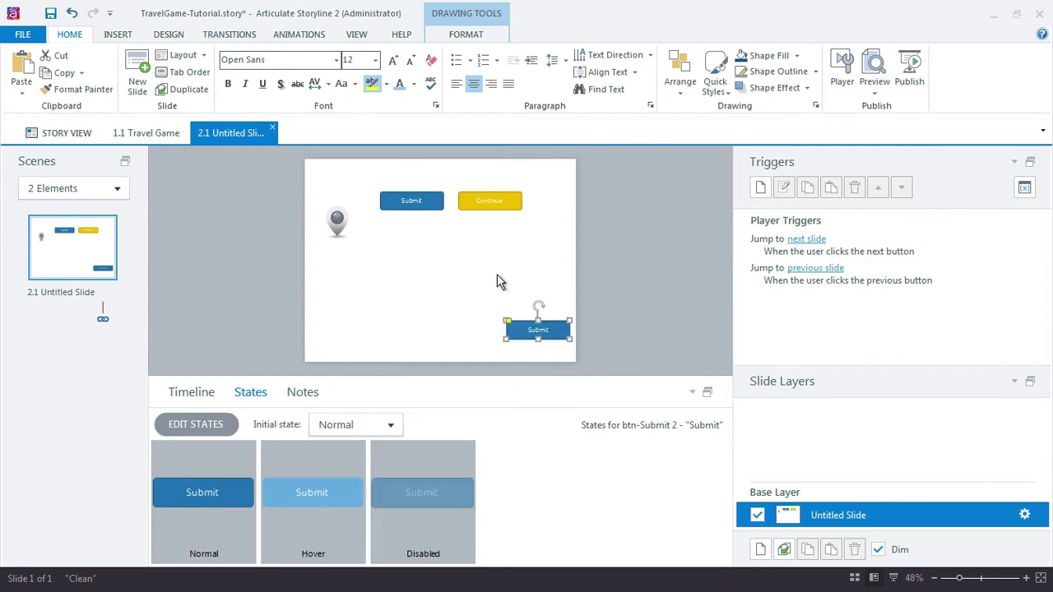
pyautogui.moveTo(536, 327); pyautogui.dragTo(452, 238)
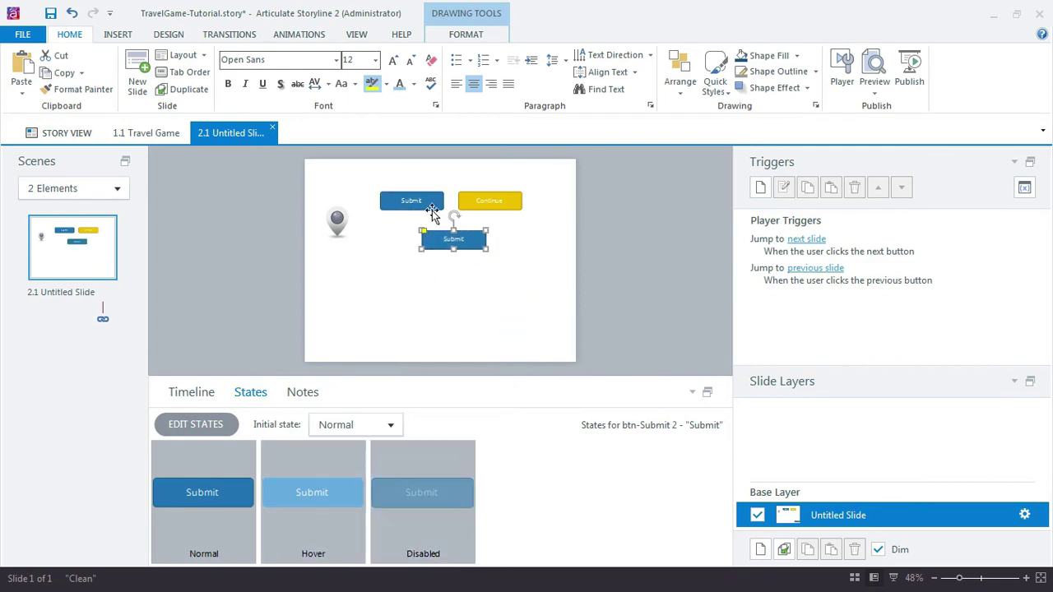
pyautogui.click(405, 200)
pyautogui.press('Delete')
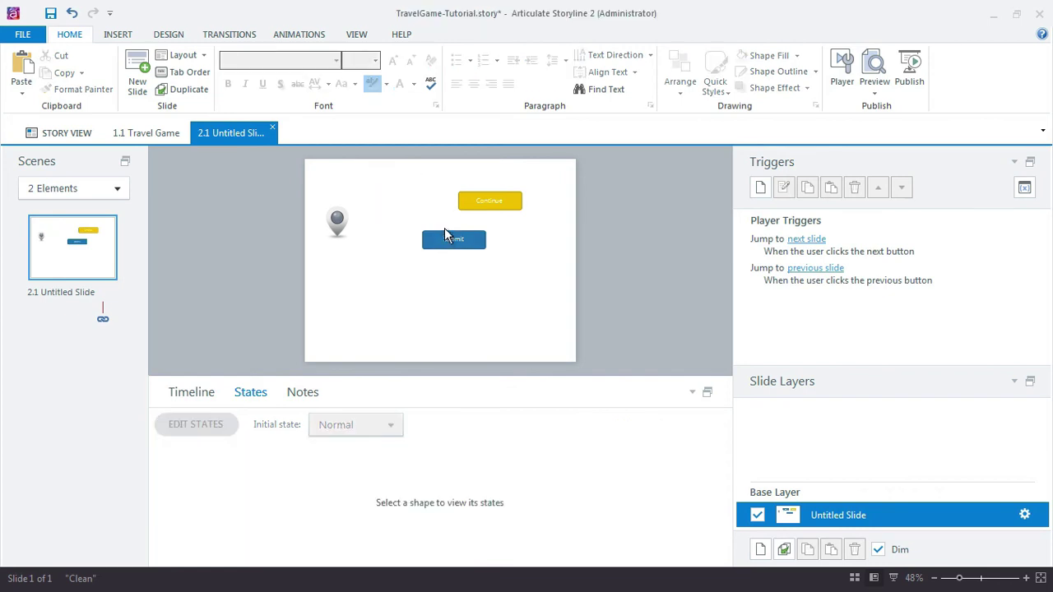
pyautogui.moveTo(445, 235); pyautogui.dragTo(405, 196)
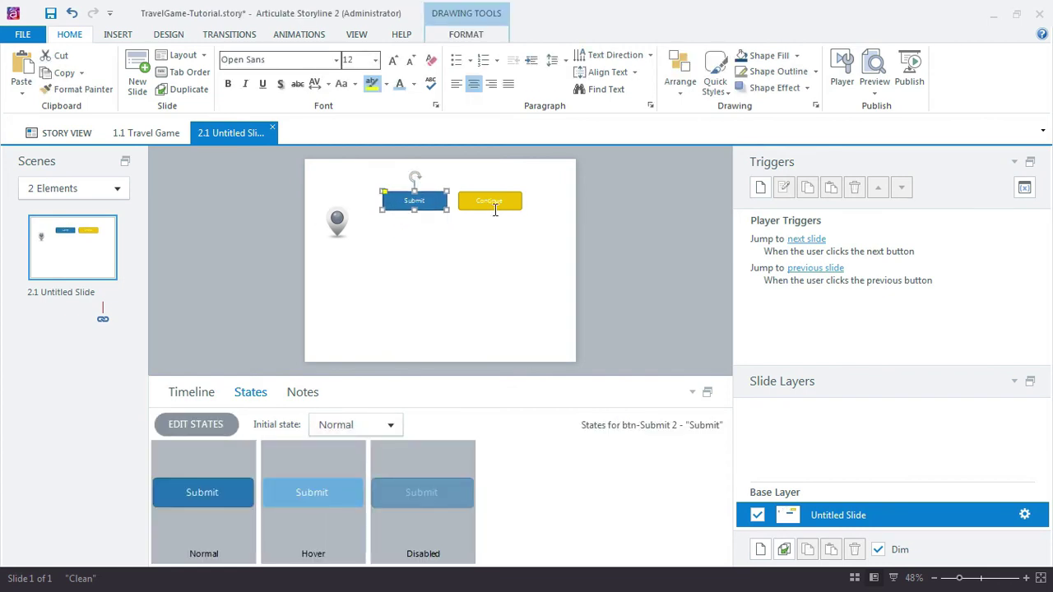
# Step: Check the states of the Continue and Submit buttons on the Elements slide, previewing Submit's Disabled state
pyautogui.click(493, 208)
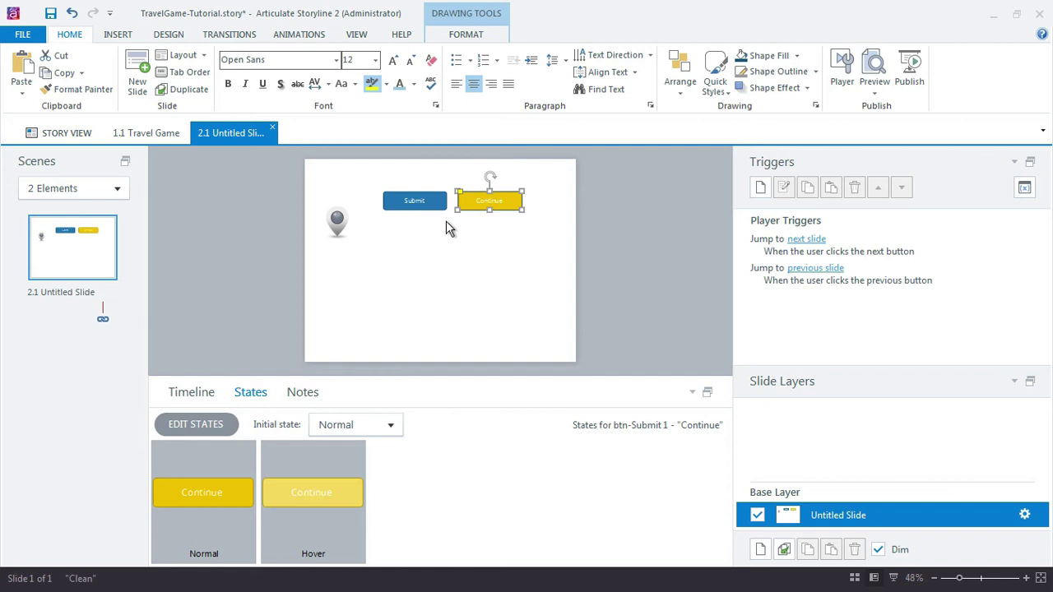
pyautogui.click(415, 202)
pyautogui.click(411, 498)
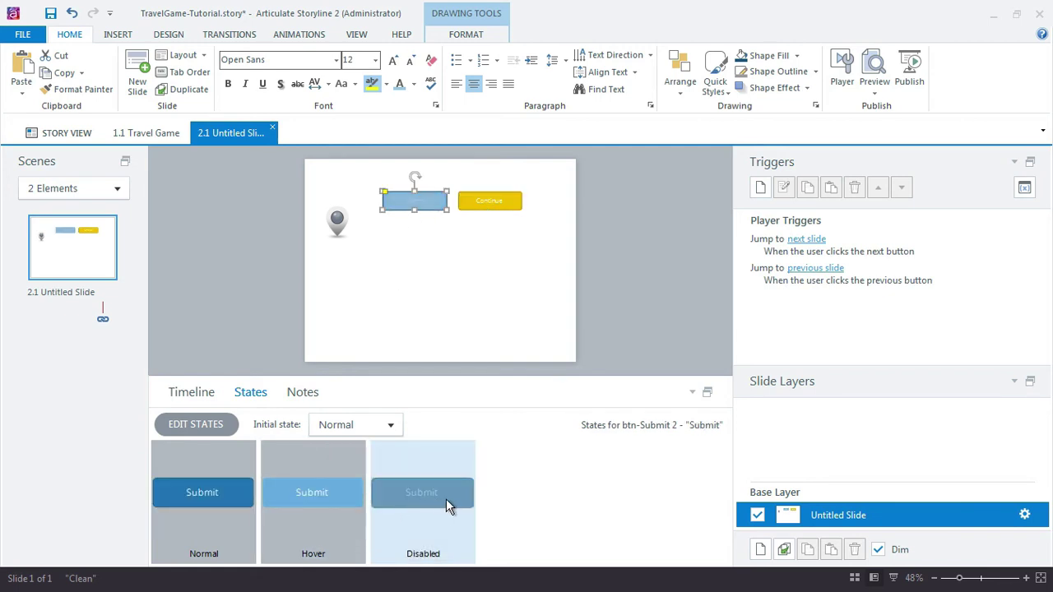
# Step: Set the initial state of the Submit button on the Travel Game slide's Q1 layer to Disabled
pyautogui.click(158, 136)
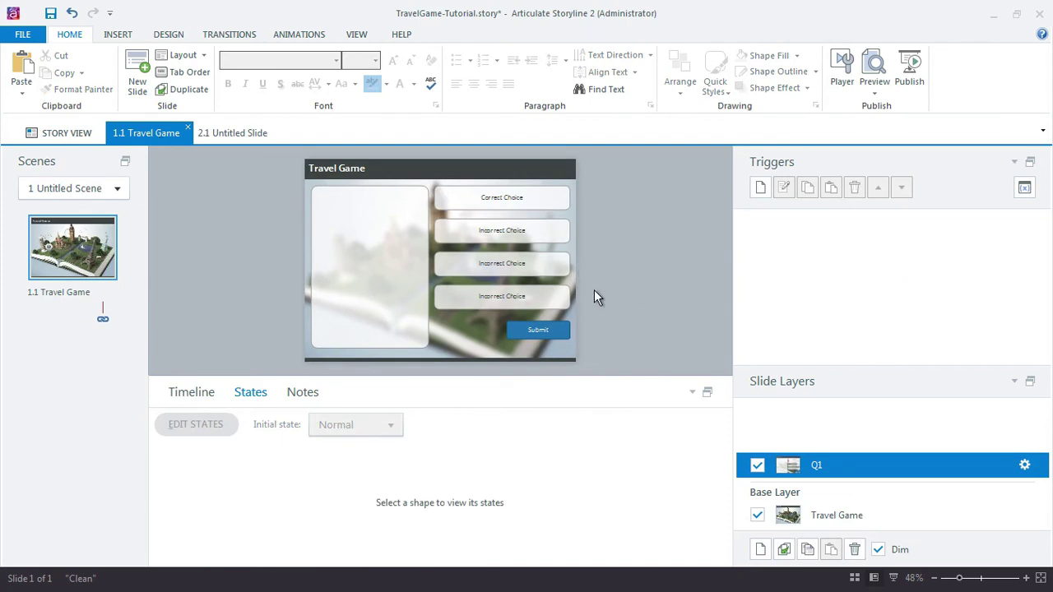
pyautogui.click(559, 322)
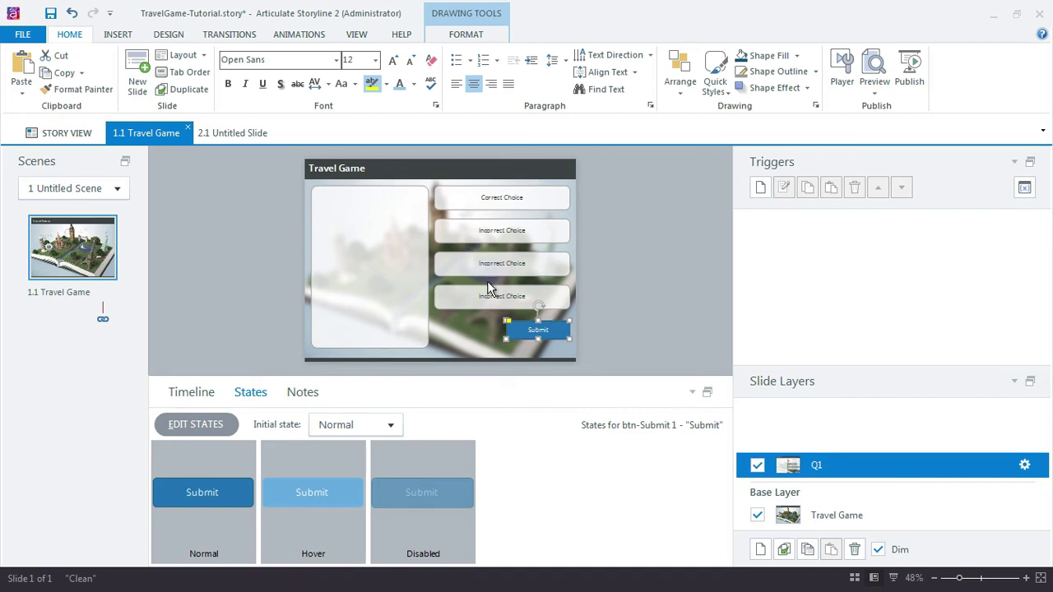
pyautogui.click(390, 424)
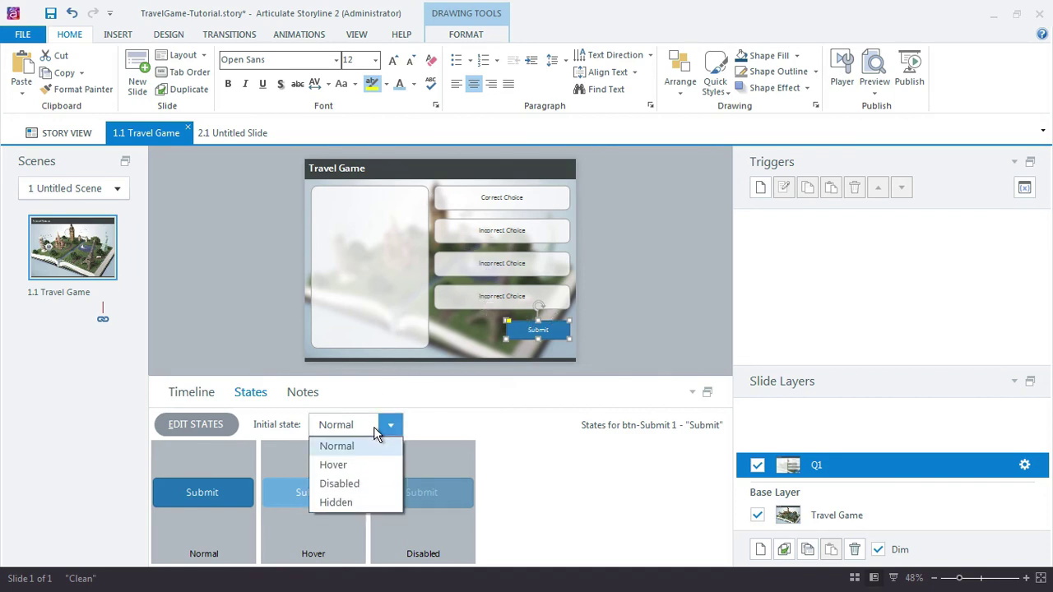
pyautogui.click(374, 484)
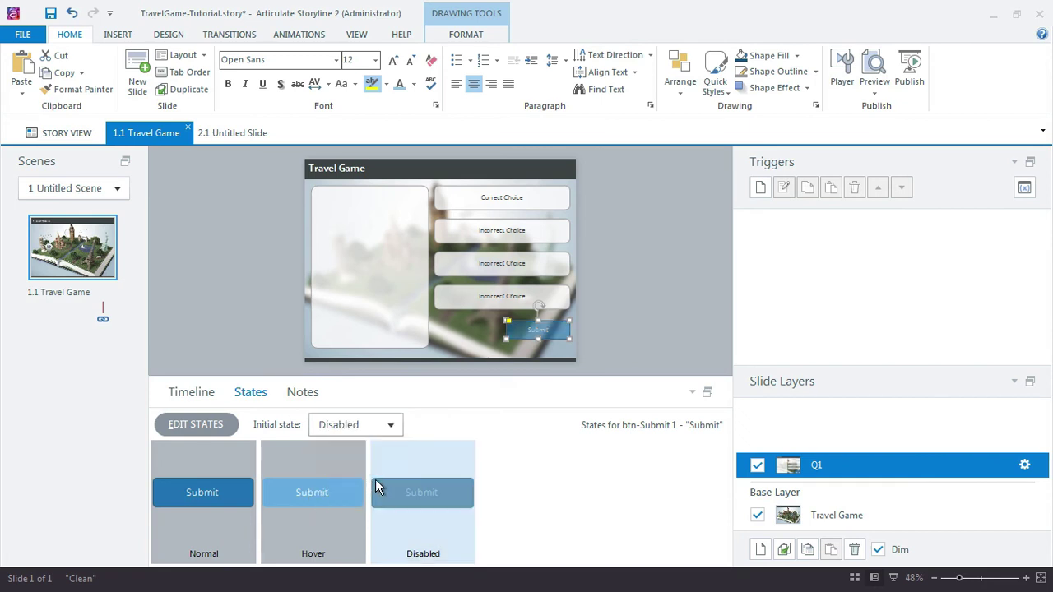
pyautogui.click(648, 320)
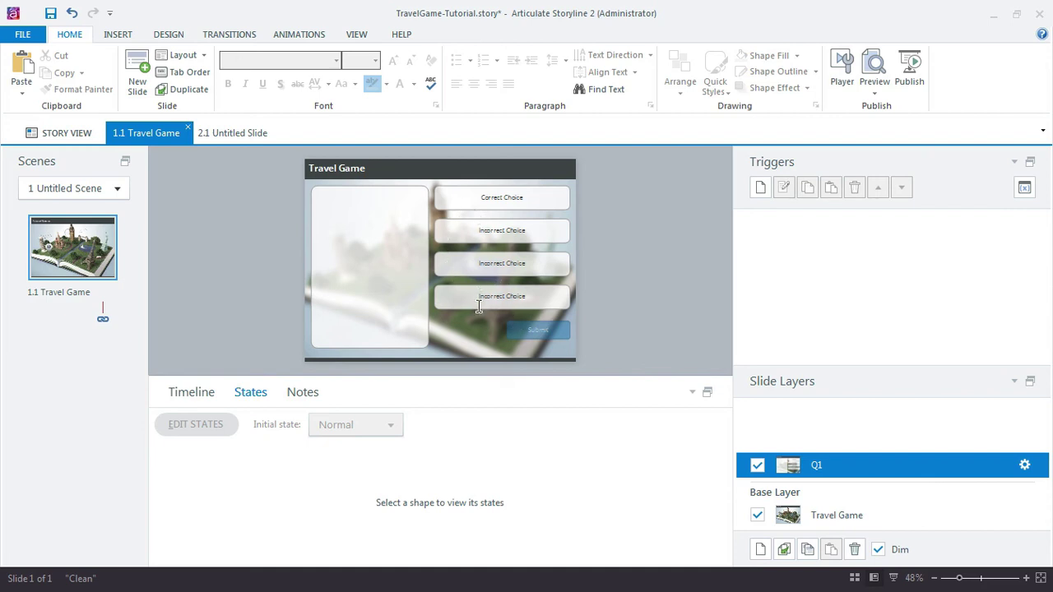
# Step: Rename the Q1 layer's Submit button object as btn-Submit in the timeline
pyautogui.click(537, 322)
pyautogui.click(206, 393)
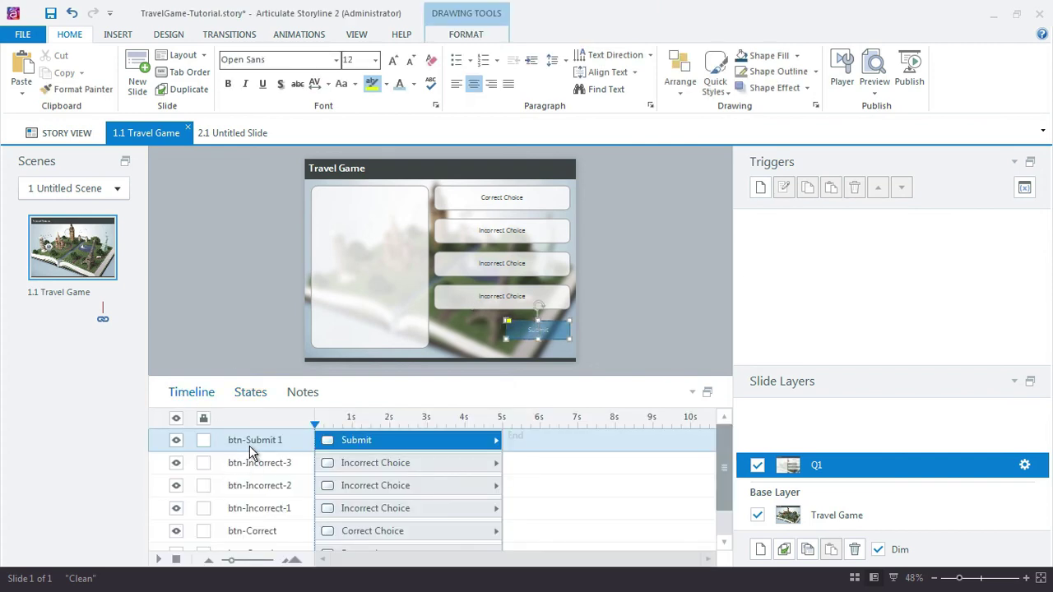
pyautogui.doubleClick(259, 445)
pyautogui.click(287, 441)
pyautogui.press('Return')
pyautogui.click(287, 445)
pyautogui.write('1')
pyautogui.doubleClick(287, 445)
pyautogui.click(286, 439)
pyautogui.press('BackSpace')
pyautogui.press('Return')
# Step: Start a new trigger on the Q1 layer that changes the state of btn-Submit to Normal
pyautogui.click(760, 188)
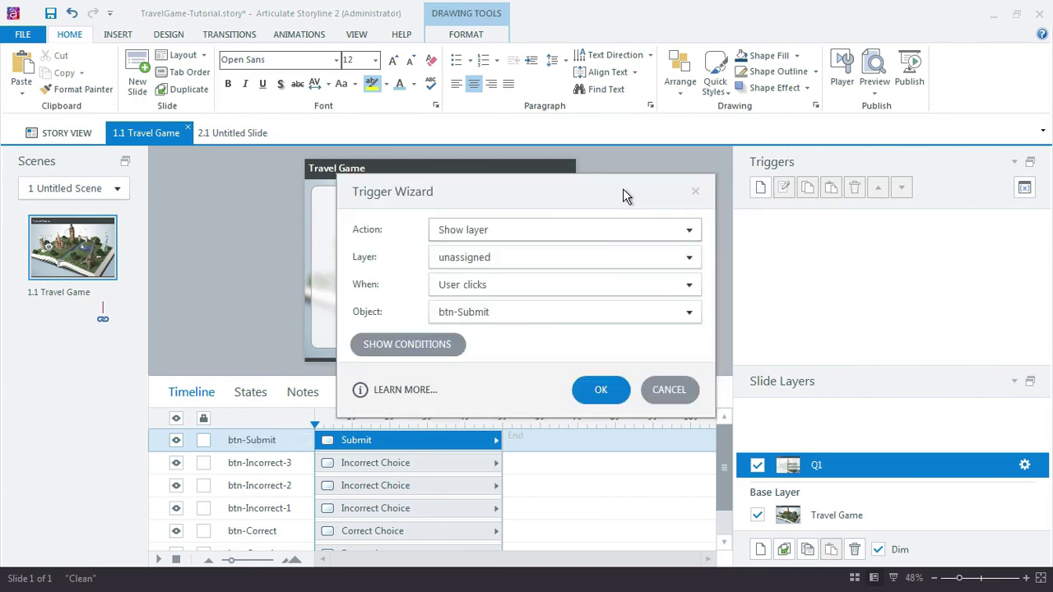
pyautogui.moveTo(623, 195); pyautogui.dragTo(880, 79)
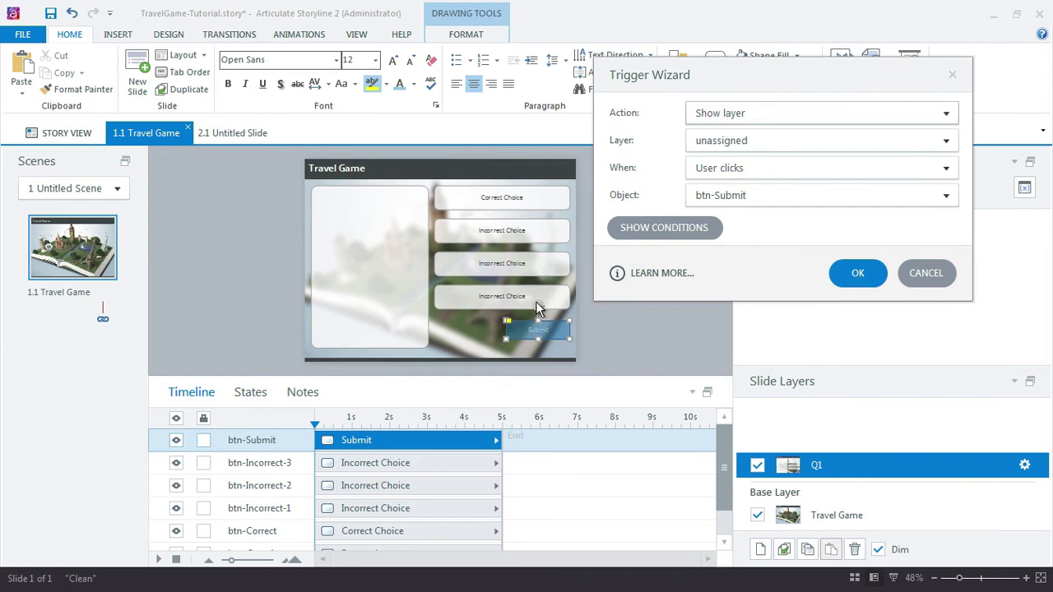
pyautogui.click(739, 114)
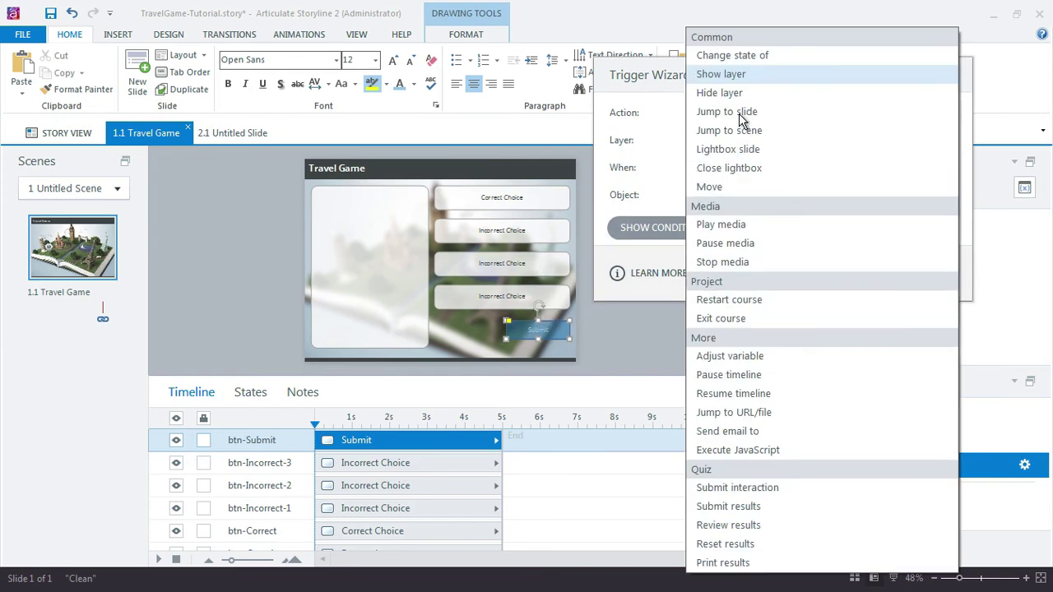
pyautogui.click(763, 54)
pyautogui.click(946, 141)
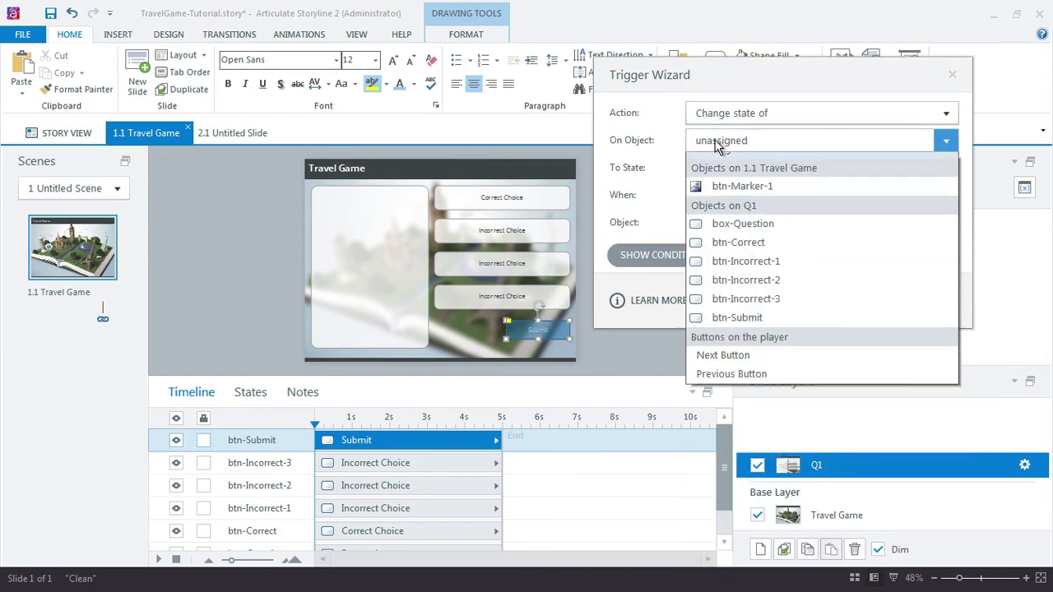
pyautogui.click(732, 331)
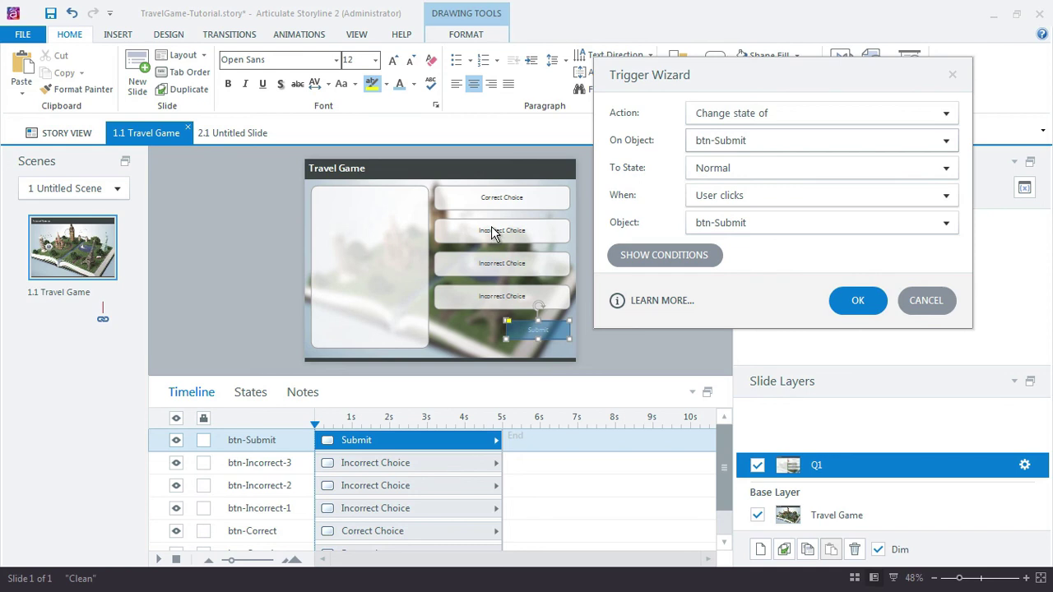
# Step: Make the trigger depend on the state of any of btn-Correct, btn-Incorrect-1, btn-Incorrect-2 and btn-Incorrect-3
pyautogui.click(735, 205)
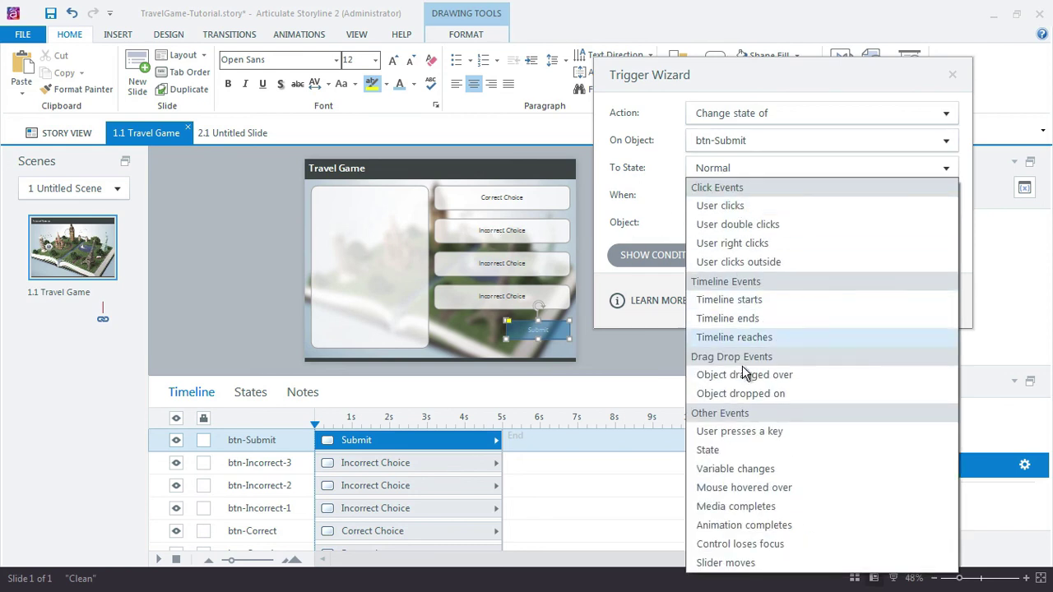
pyautogui.click(741, 449)
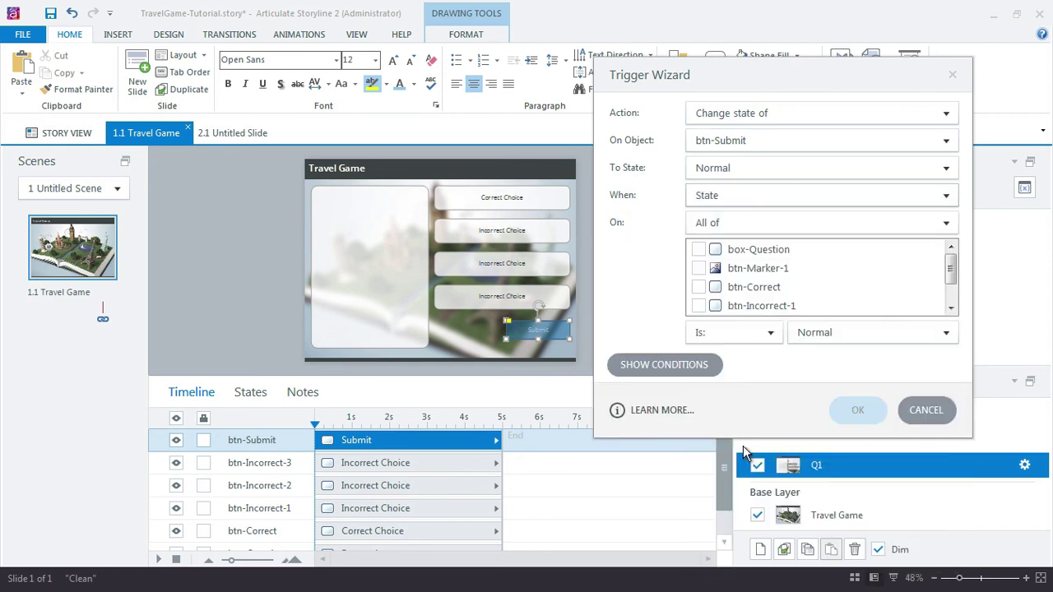
pyautogui.click(715, 232)
pyautogui.click(721, 262)
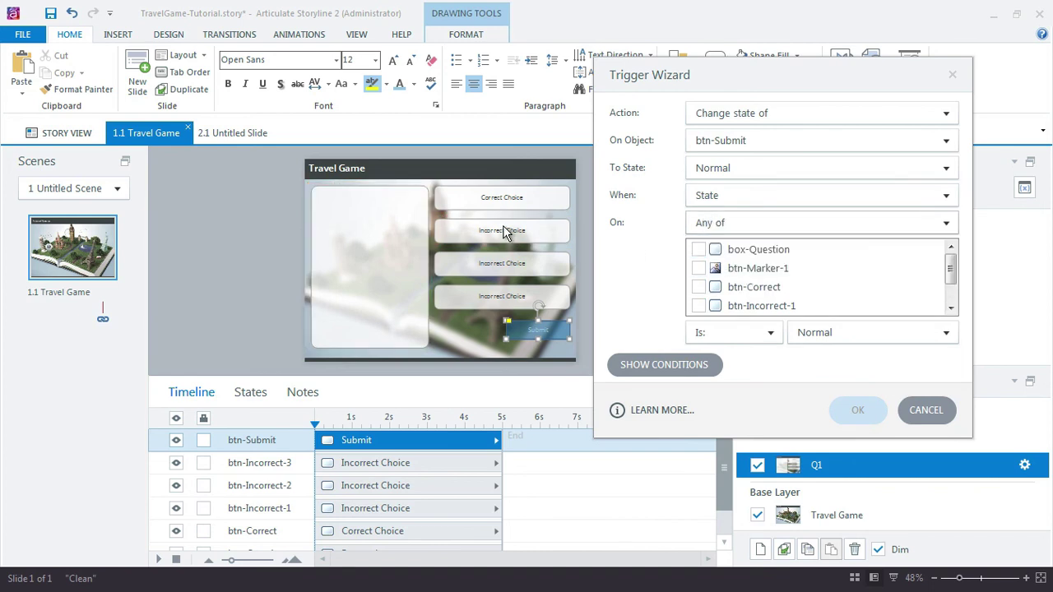
pyautogui.click(759, 290)
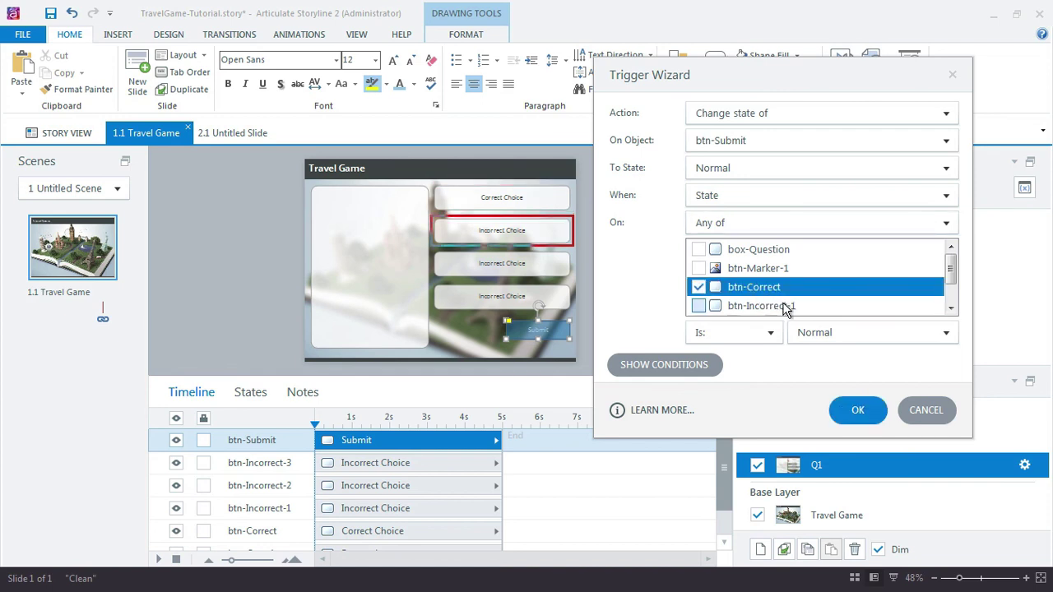
pyautogui.click(782, 305)
pyautogui.click(951, 307)
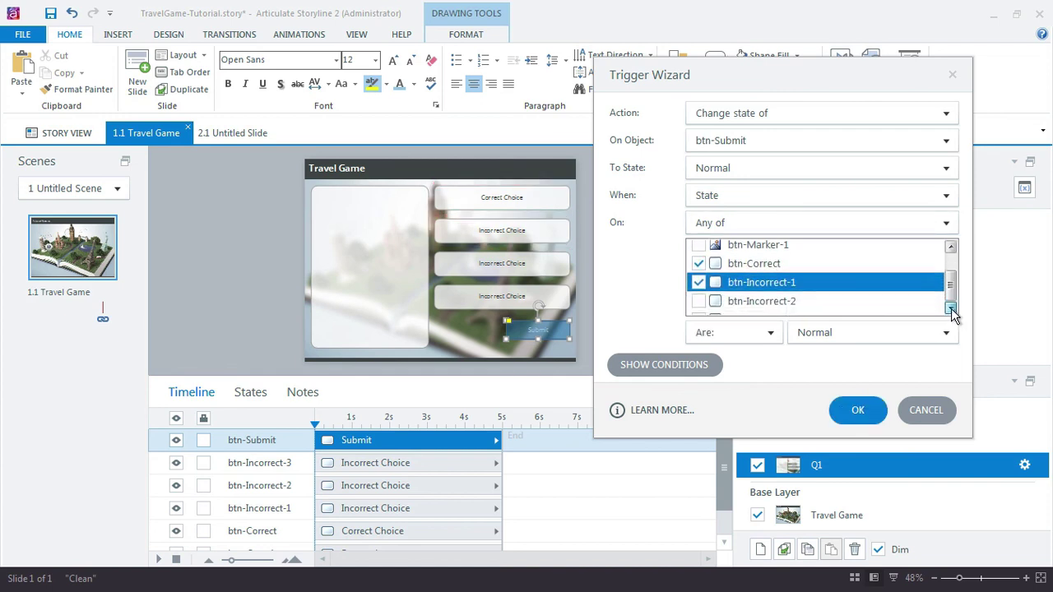
pyautogui.click(951, 308)
pyautogui.click(790, 290)
pyautogui.click(794, 305)
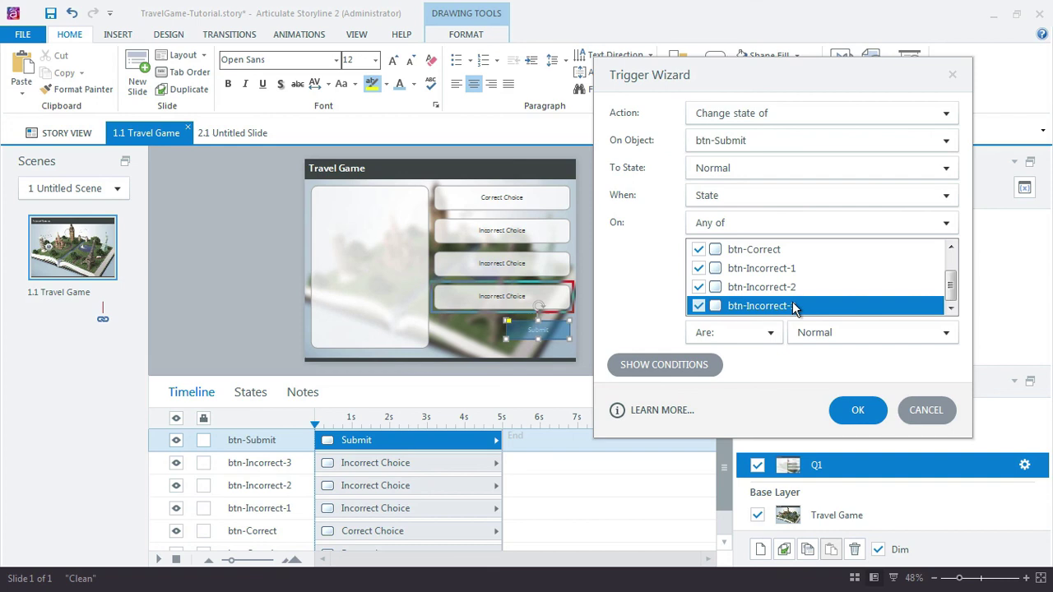
# Step: Set the trigger's required choice-button state to Selected and save the trigger
pyautogui.click(828, 336)
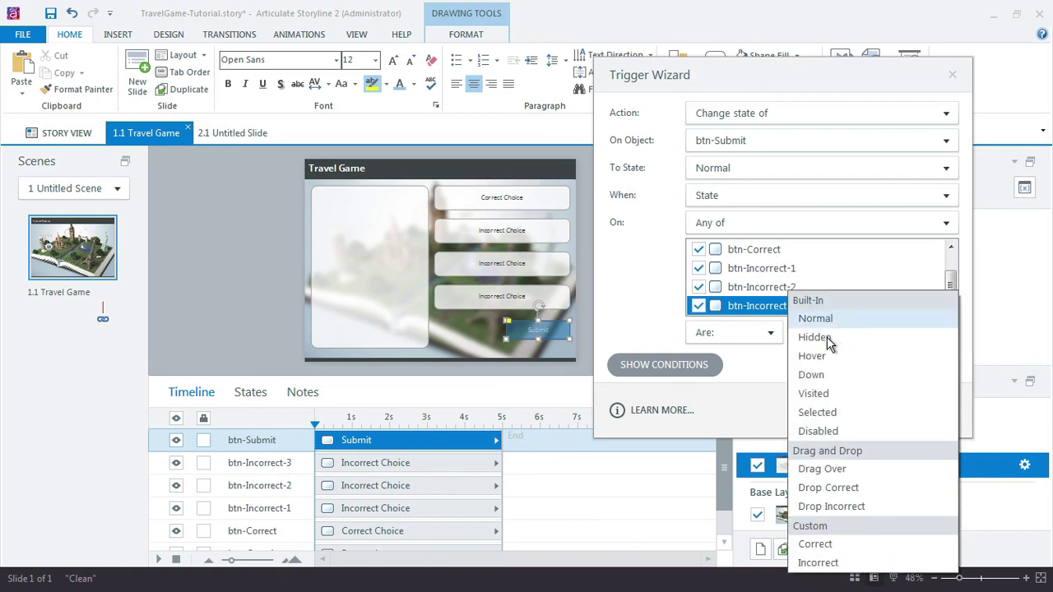
pyautogui.click(831, 418)
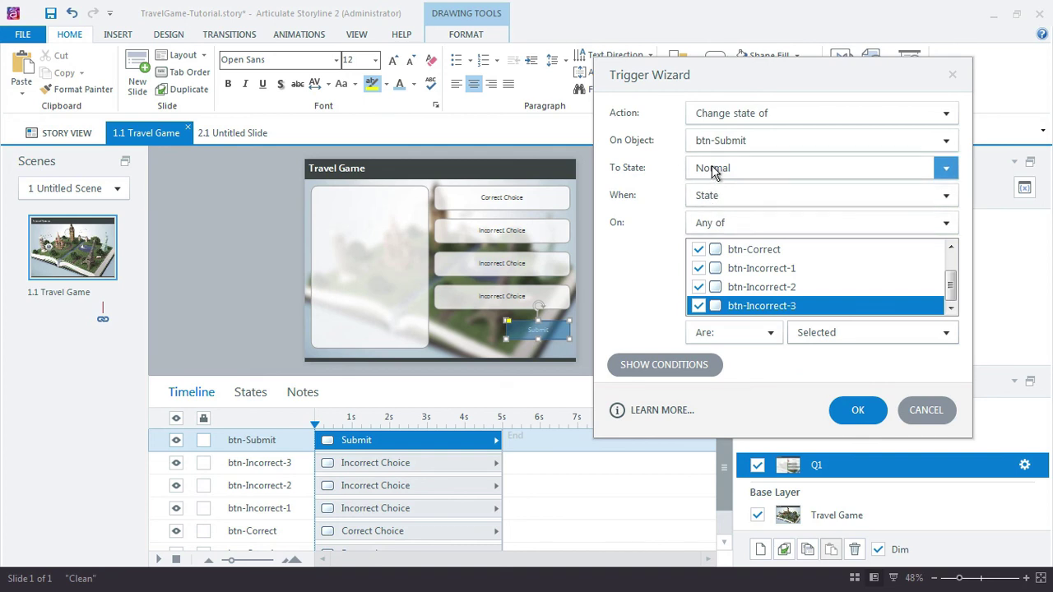
pyautogui.click(856, 411)
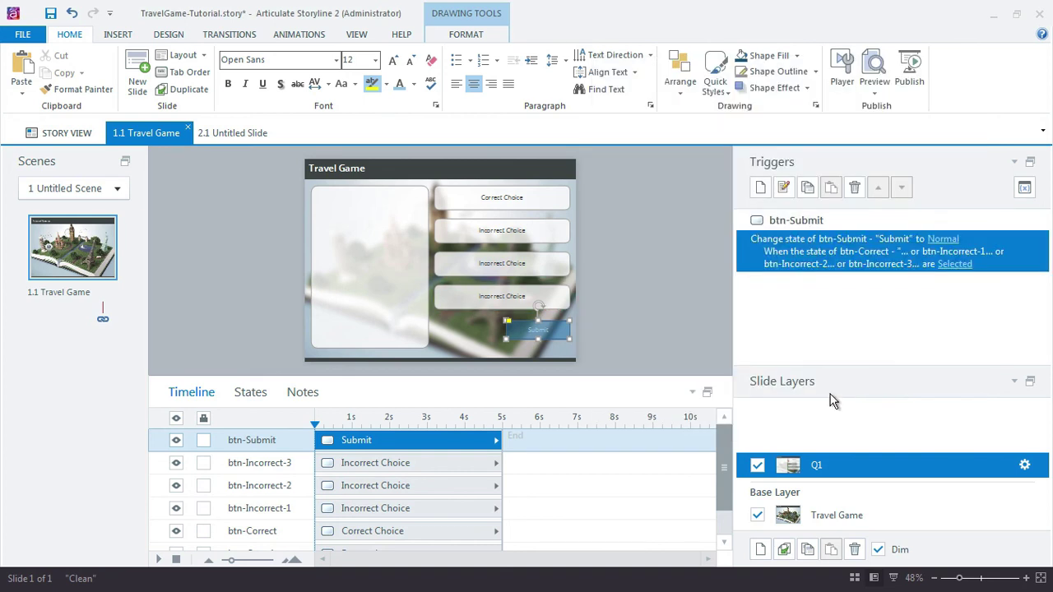
pyautogui.click(662, 310)
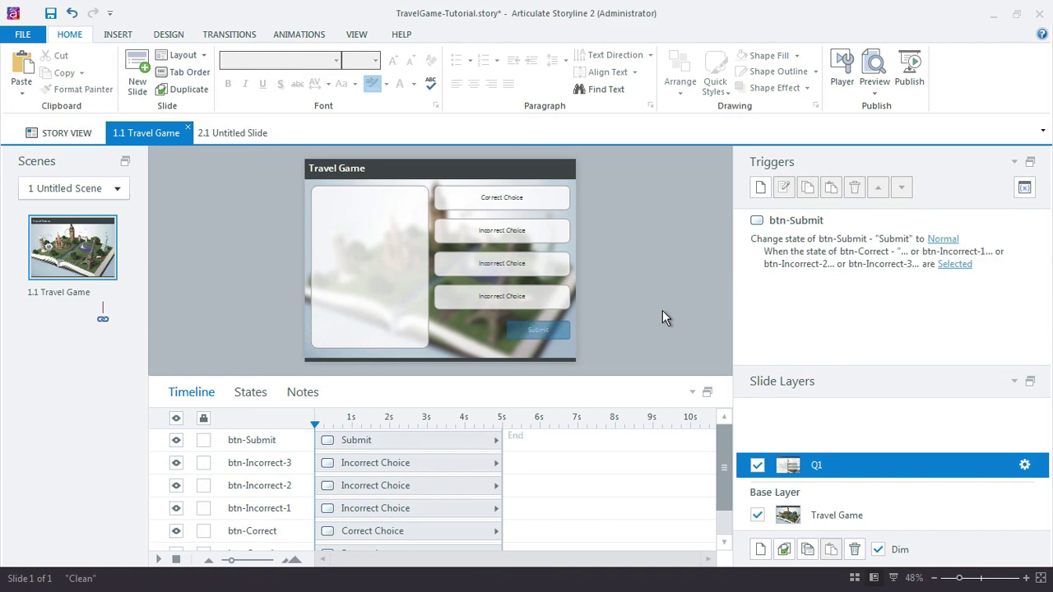